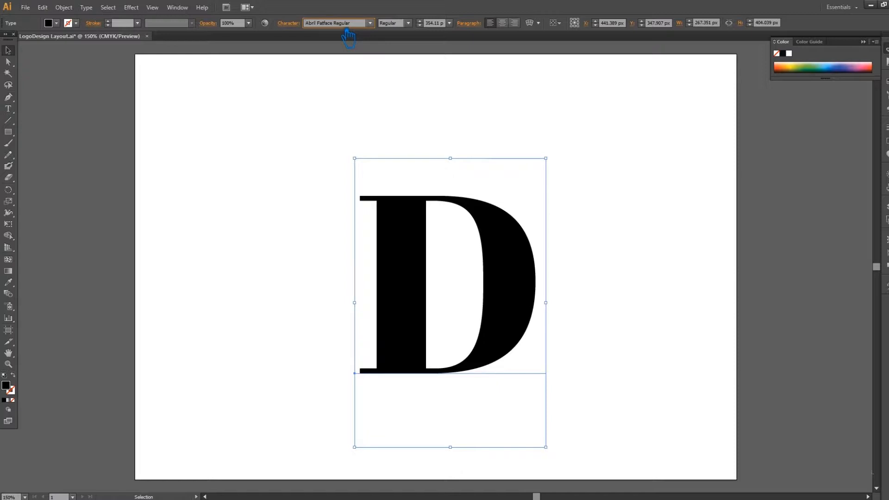
# Step: Reposition the letter D up and to the left, and set its font to AddCityboy Normal
pyautogui.moveTo(518, 275); pyautogui.dragTo(438, 248)
pyautogui.click(358, 25)
pyautogui.press('Down')
pyautogui.press('Down')
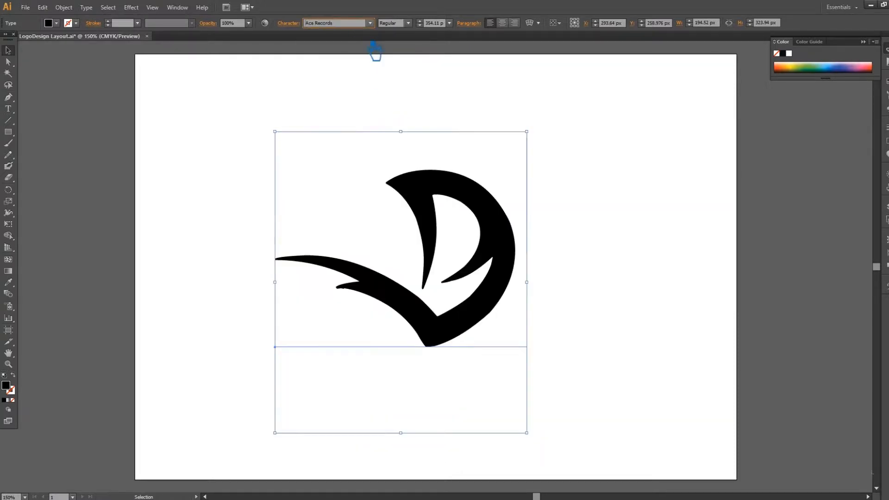
pyautogui.press('Down')
pyautogui.press('Up')
pyautogui.press('Down')
pyautogui.press('Down')
pyautogui.press('Up')
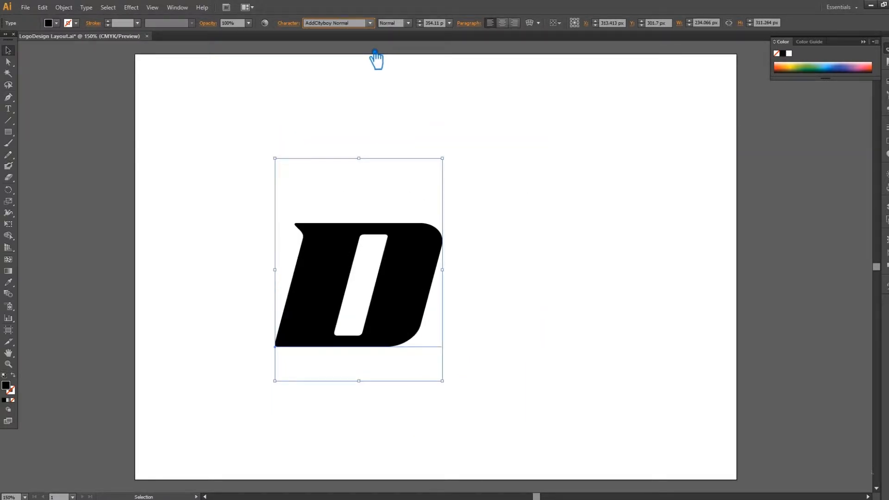
# Step: Convert the letter D to outlines, then enlarge it and reposition it on the artboard
pyautogui.hotkey('shift', 'ctrl', 'o')
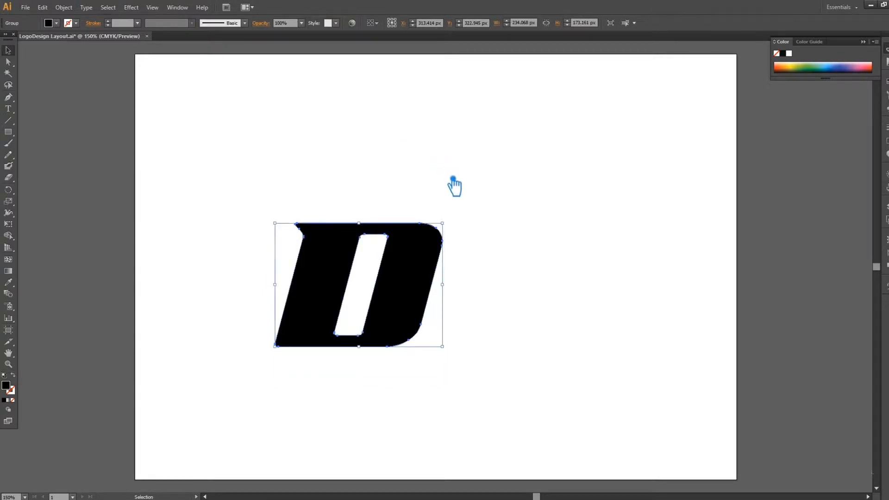
pyautogui.moveTo(443, 223); pyautogui.dragTo(587, 141)
pyautogui.moveTo(526, 222); pyautogui.dragTo(499, 248)
pyautogui.click(625, 274)
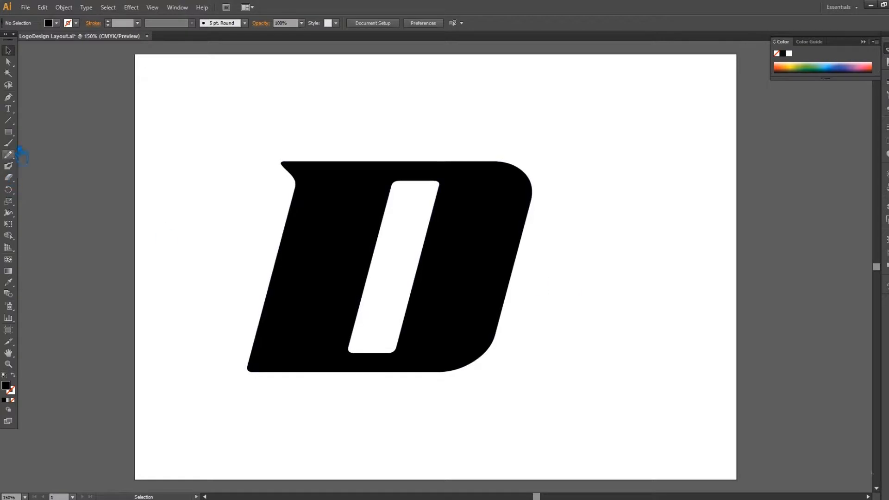
# Step: Draw an arched path with the Pen tool from the D's lower-left corner along its baseline to beyond its right side
pyautogui.click(246, 371)
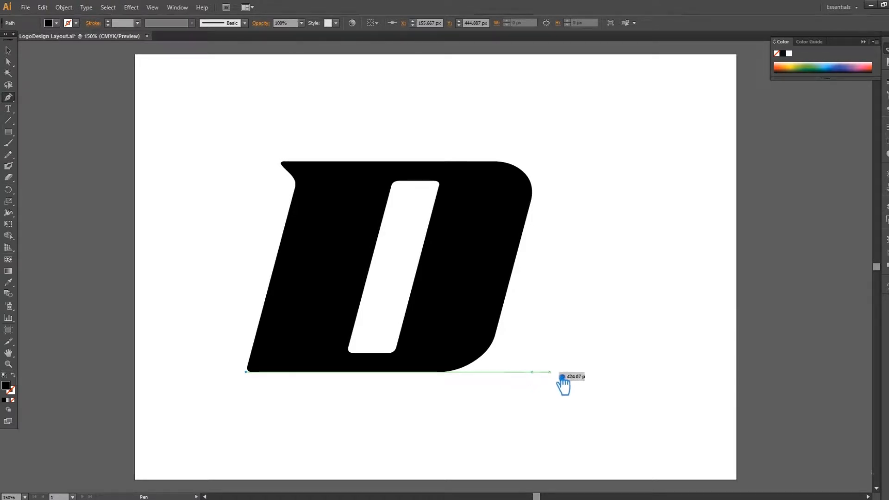
pyautogui.moveTo(605, 372); pyautogui.dragTo(801, 450)
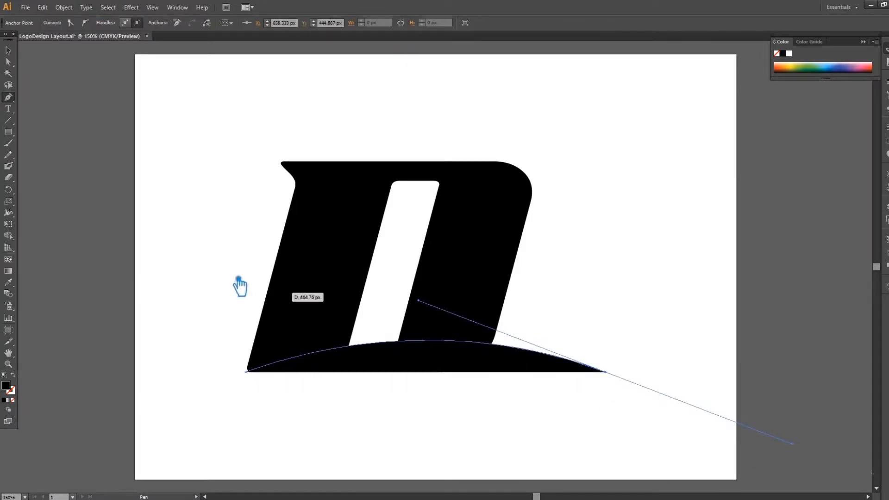
# Step: Nudge the arc's left anchor outward and below the baseline to about X 7.7 px, Y 481 px
pyautogui.click(8, 62)
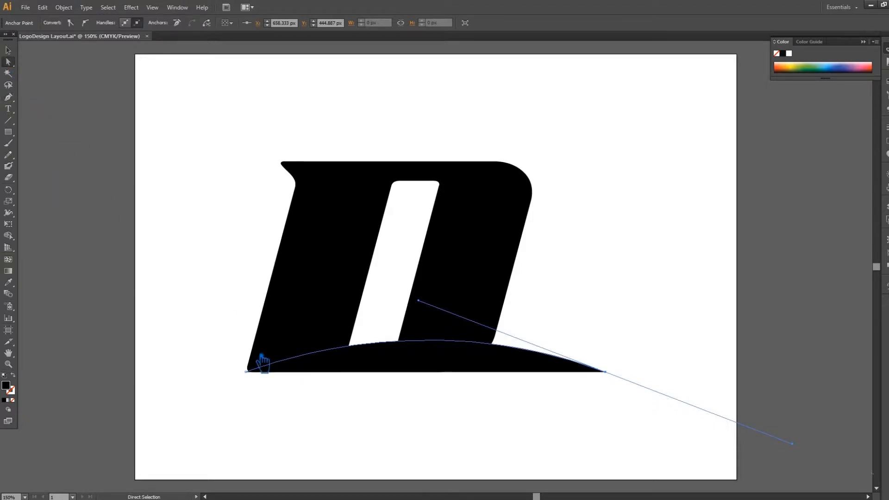
pyautogui.click(246, 372)
pyautogui.press('Left')
pyautogui.press('Left')
pyautogui.press('Left')
pyautogui.press('Left')
pyautogui.press('Left')
pyautogui.press('Left')
pyautogui.press('Left')
pyautogui.press('Left')
pyautogui.press('Left')
pyautogui.press('Left')
pyautogui.press('Left')
pyautogui.press('Left')
pyautogui.press('Left')
pyautogui.press('Left')
pyautogui.press('Left')
pyautogui.press('Left')
pyautogui.press('Left')
pyautogui.press('Left')
pyautogui.press('Left')
pyautogui.press('Left')
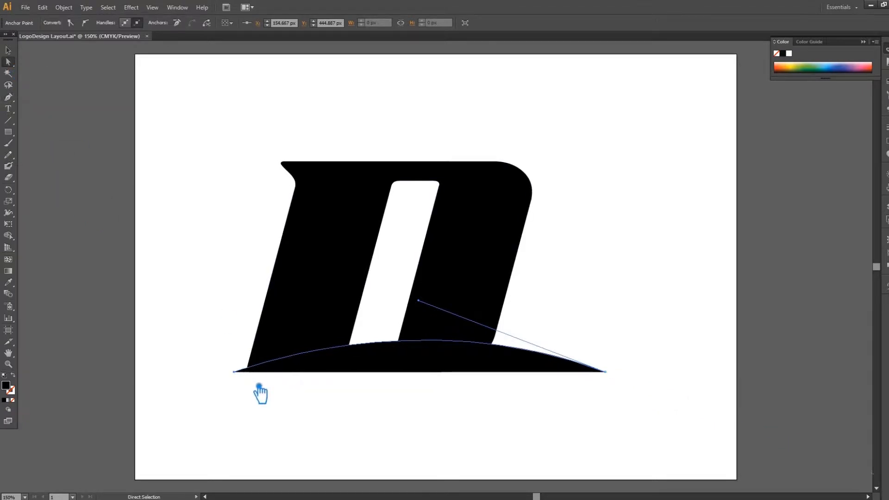
pyautogui.press('Left')
pyautogui.press('Left')
pyautogui.press('Left')
pyautogui.press('Left')
pyautogui.press('Left')
pyautogui.press('Left')
pyautogui.press('Left')
pyautogui.press('Left')
pyautogui.press('Left')
pyautogui.press('Left')
pyautogui.press('Left')
pyautogui.press('Left')
pyautogui.press('Left')
pyautogui.press('Left')
pyautogui.press('Left')
pyautogui.press('Left')
pyautogui.press('Left')
pyautogui.press('Left')
pyautogui.press('Left')
pyautogui.press('Left')
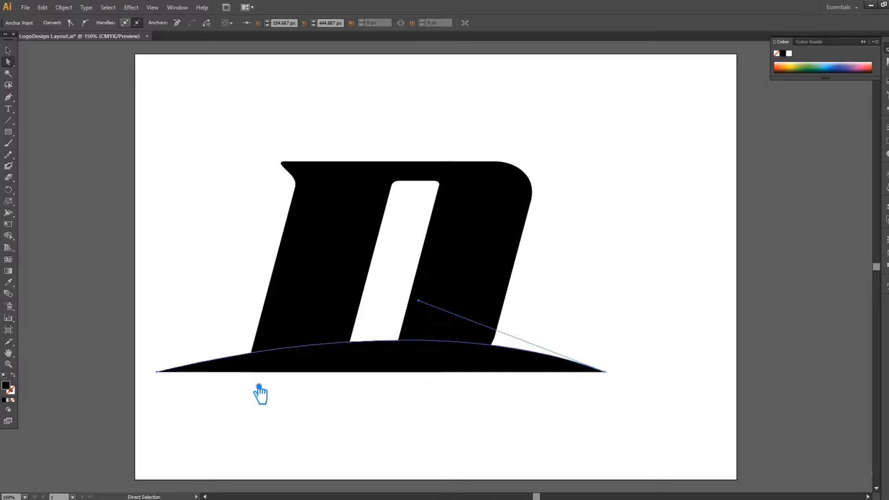
pyautogui.press('Down')
pyautogui.press('Down')
pyautogui.press('Down')
pyautogui.press('Down')
pyautogui.press('Down')
pyautogui.press('Down')
pyautogui.press('Down')
pyautogui.press('Down')
pyautogui.press('Down')
pyautogui.press('Down')
pyautogui.press('Down')
pyautogui.press('Down')
pyautogui.press('Down')
pyautogui.press('Down')
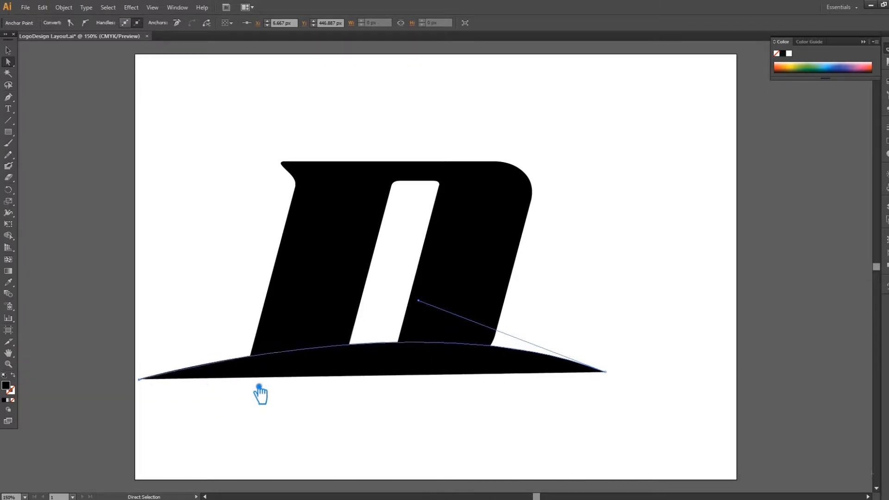
pyautogui.press('Down')
pyautogui.press('Down')
pyautogui.press('Down')
pyautogui.press('Down')
pyautogui.press('Down')
pyautogui.press('Down')
pyautogui.press('Down')
pyautogui.press('Down')
pyautogui.press('Down')
pyautogui.press('Down')
pyautogui.press('Down')
pyautogui.press('Down')
pyautogui.press('Down')
pyautogui.press('Down')
pyautogui.press('Down')
pyautogui.press('Down')
pyautogui.press('Down')
pyautogui.press('Down')
pyautogui.press('Down')
pyautogui.press('Down')
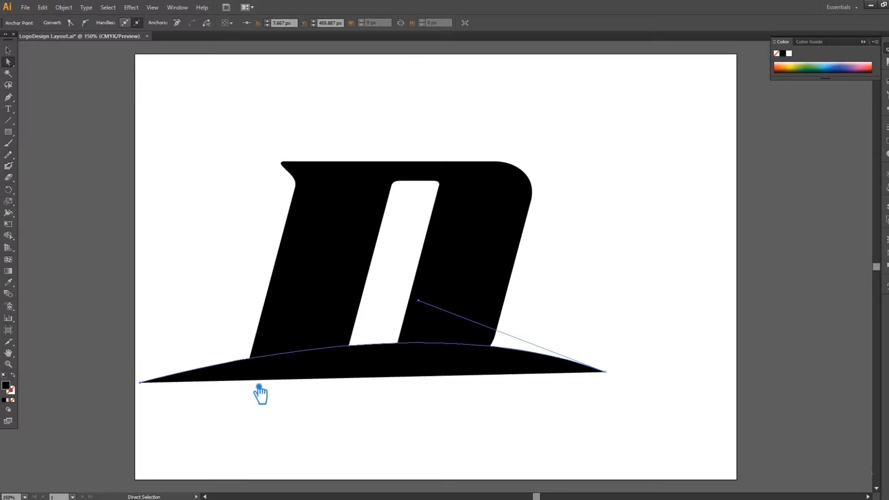
pyautogui.press('Up')
pyautogui.press('Up')
pyautogui.press('Up')
pyautogui.press('Up')
pyautogui.press('Up')
pyautogui.press('Up')
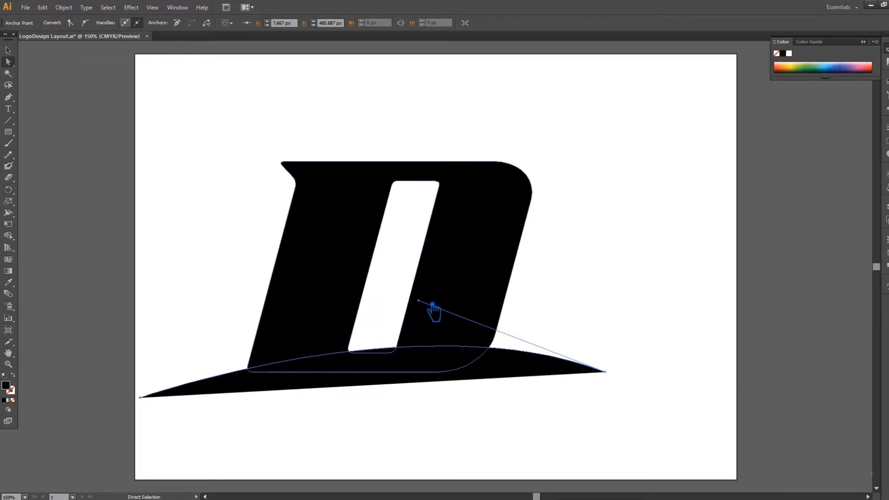
# Step: Extend the right anchor's handle up and left to deepen the arc, and lower the left anchor to about Y 594 px
pyautogui.moveTo(429, 308); pyautogui.dragTo(309, 203)
pyautogui.press('Down')
pyautogui.press('Down')
pyautogui.press('Down')
pyautogui.press('Down')
pyautogui.press('Down')
pyautogui.press('Down')
pyautogui.press('Down')
pyautogui.press('Down')
pyautogui.press('Down')
pyautogui.press('Down')
pyautogui.press('Down')
pyautogui.press('Down')
pyautogui.press('Down')
pyautogui.press('Down')
pyautogui.press('Down')
pyautogui.press('Down')
pyautogui.press('Down')
pyautogui.press('Down')
pyautogui.press('Down')
pyautogui.press('Down')
pyautogui.press('Down')
pyautogui.press('Down')
pyautogui.press('Down')
pyautogui.press('Down')
pyautogui.press('Down')
pyautogui.press('Down')
pyautogui.press('Down')
pyautogui.press('Down')
pyautogui.press('Down')
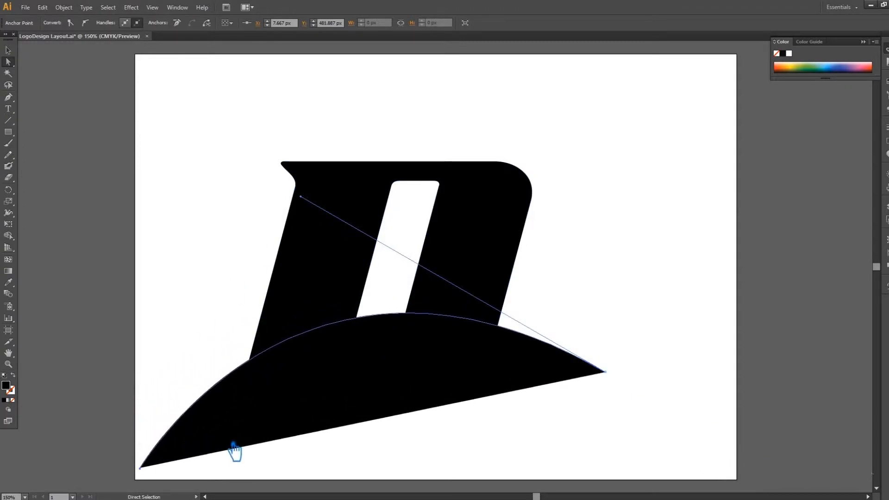
pyautogui.press('Down')
pyautogui.press('Down')
pyautogui.press('Down')
pyautogui.press('Up')
pyautogui.press('Up')
pyautogui.press('Up')
pyautogui.press('Up')
pyautogui.press('Up')
pyautogui.press('Up')
pyautogui.press('Up')
pyautogui.press('Down')
pyautogui.press('Up')
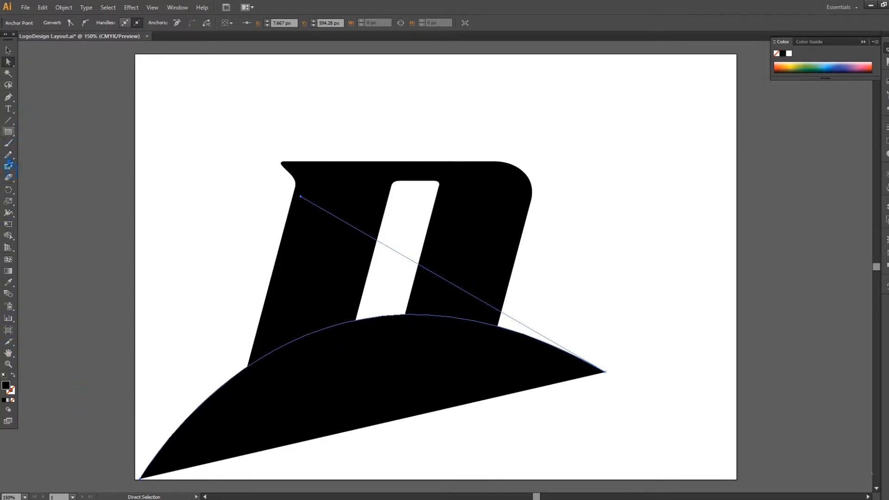
# Step: Set the arc's fill to none and switch to the Selection tool
pyautogui.click(13, 400)
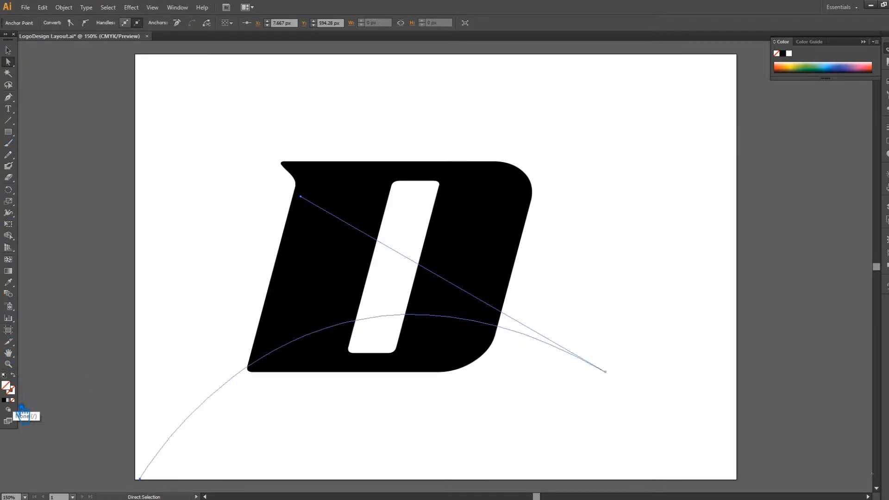
pyautogui.click(8, 50)
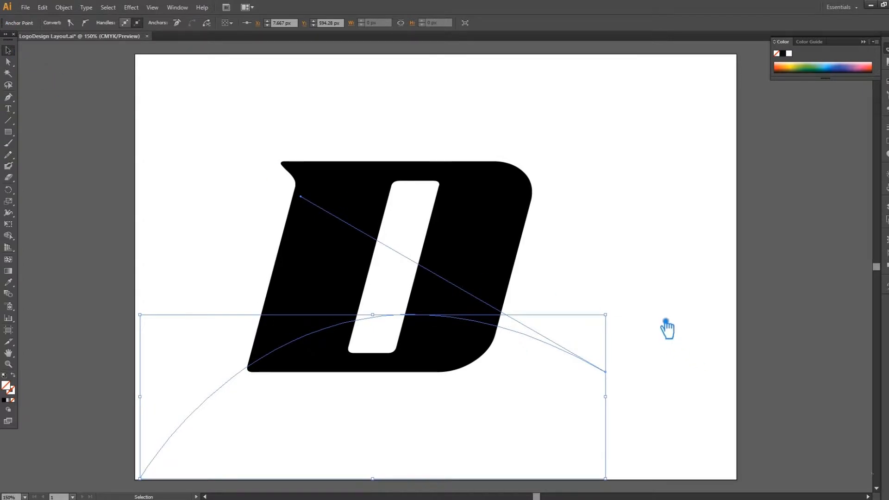
# Step: Continue the arc from its right endpoint with a lower return curve ending just below the artboard's lower-left corner, bowing it upward
pyautogui.moveTo(8, 98); pyautogui.dragTo(68, 99)
pyautogui.click(605, 372)
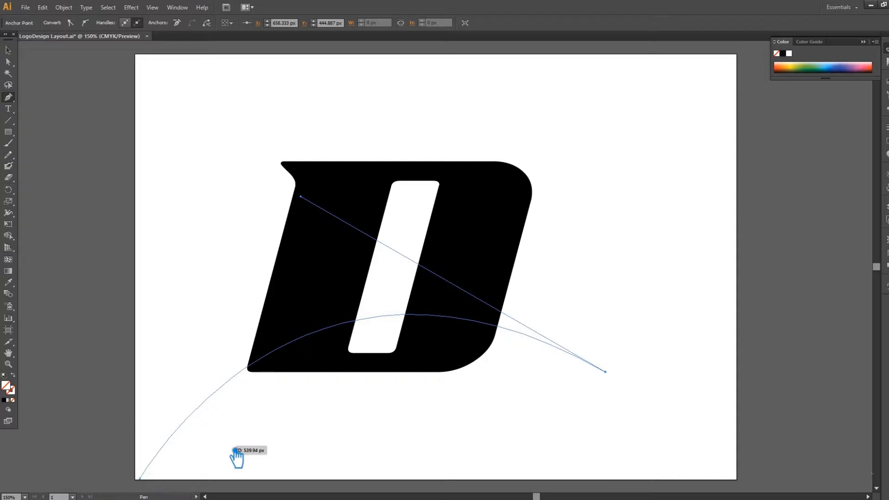
pyautogui.hotkey('ctrl', '1')
pyautogui.moveTo(345, 486); pyautogui.dragTo(152, 452)
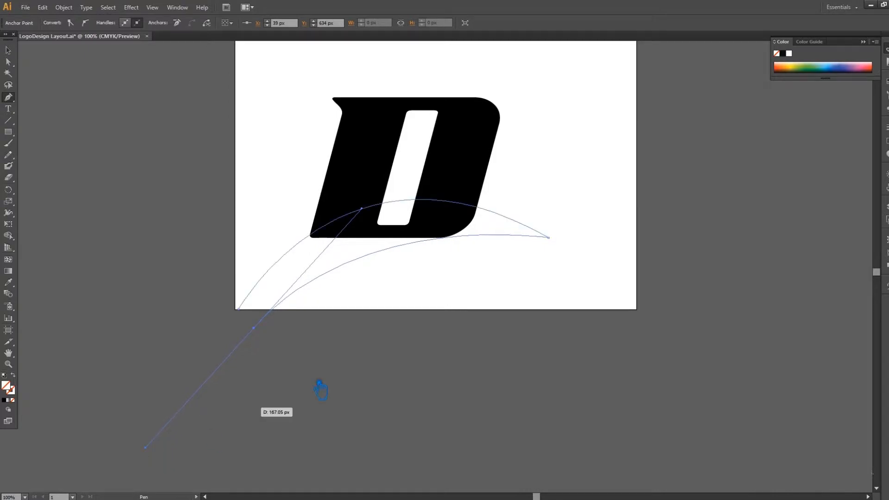
pyautogui.moveTo(362, 209); pyautogui.dragTo(409, 175)
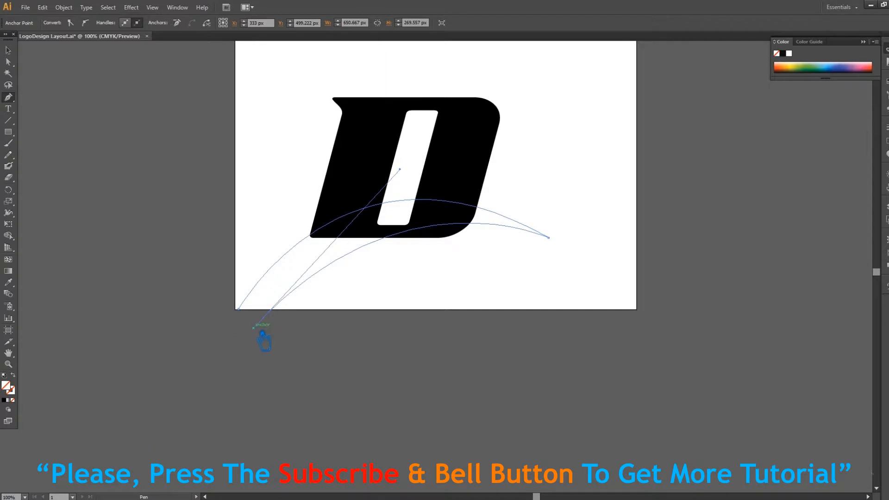
# Step: Close the swoosh outline with a short straight segment joining its two lower-left ends
pyautogui.click(254, 329)
pyautogui.click(239, 310)
pyautogui.click(8, 50)
pyautogui.moveTo(109, 210); pyautogui.dragTo(47, 301)
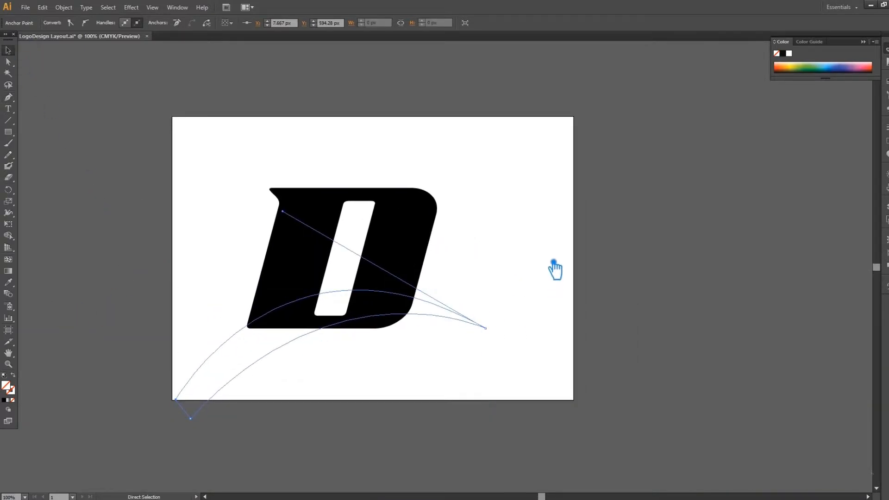
# Step: Undo the last three edits
pyautogui.hotkey('ctrl', 'z')
pyautogui.hotkey('ctrl', 'z')
pyautogui.hotkey('ctrl', 'z')
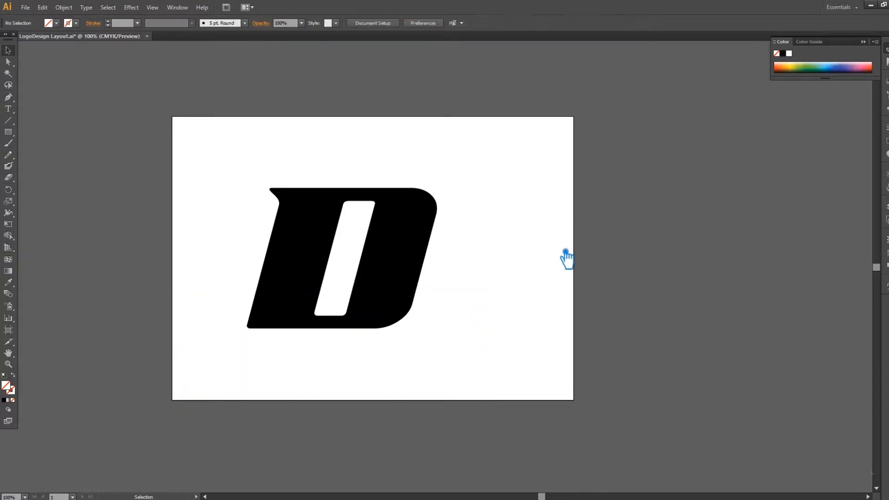
# Step: Create a second swoosh by copying the existing one, offsetting it about 27 px upward and pasting the copy in its original place
pyautogui.click(489, 330)
pyautogui.hotkey('ctrl', 'c')
pyautogui.press('Up')
pyautogui.press('Up')
pyautogui.press('Up')
pyautogui.press('Up')
pyautogui.press('Up')
pyautogui.press('Up')
pyautogui.press('Up')
pyautogui.press('Up')
pyautogui.press('Up')
pyautogui.press('Up')
pyautogui.press('Up')
pyautogui.press('Up')
pyautogui.press('Up')
pyautogui.press('Up')
pyautogui.press('Up')
pyautogui.press('Up')
pyautogui.press('Up')
pyautogui.press('Up')
pyautogui.press('Up')
pyautogui.press('Up')
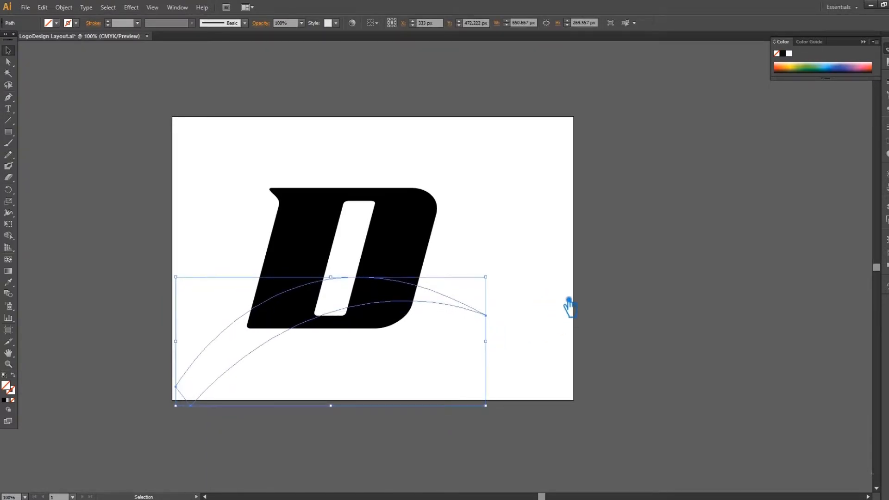
pyautogui.hotkey('ctrl', 'f')
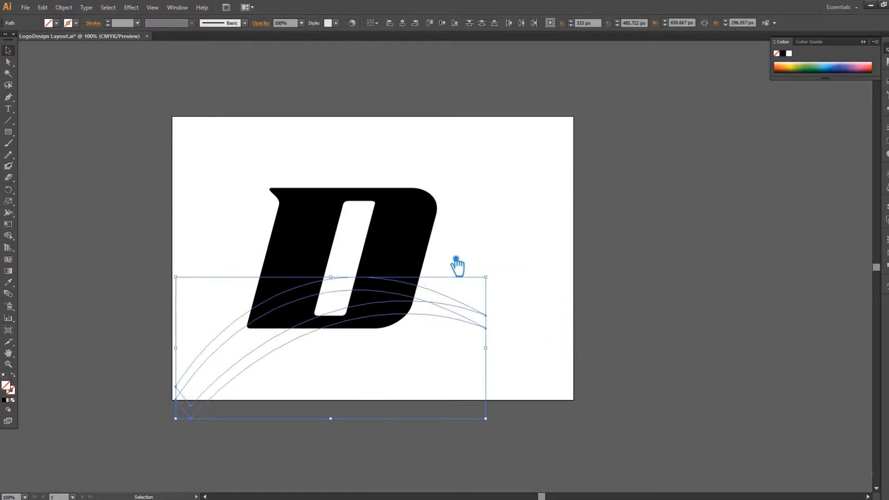
# Step: Nudge the upper swoosh down a few pixels to narrow its offset from the lower one
pyautogui.click(537, 280)
pyautogui.click(478, 311)
pyautogui.press('Down')
pyautogui.press('Down')
pyautogui.press('Down')
pyautogui.press('Down')
pyautogui.press('Down')
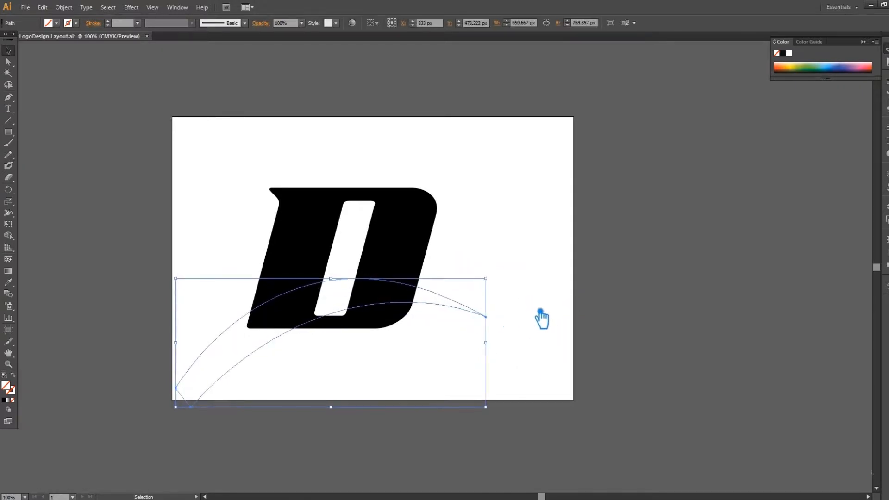
# Step: Divide the letter D with both swoosh outlines using Pathfinder and deselect the result
pyautogui.moveTo(558, 363); pyautogui.dragTo(186, 152)
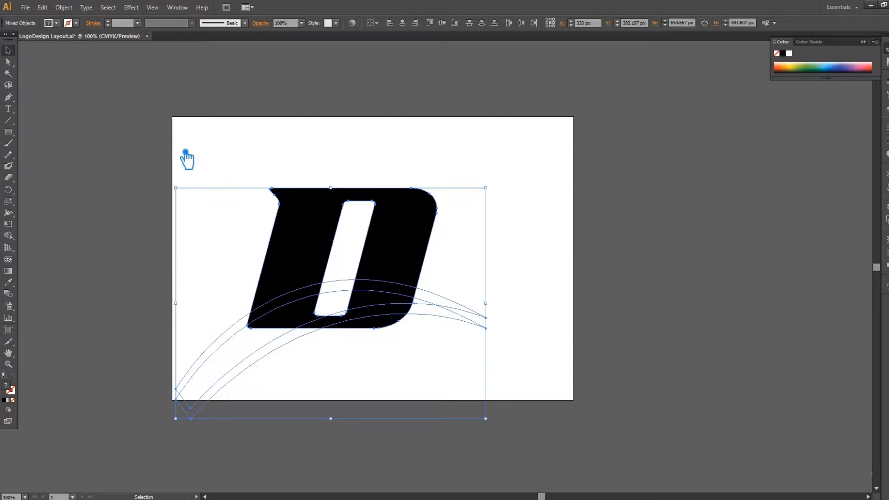
pyautogui.click(885, 266)
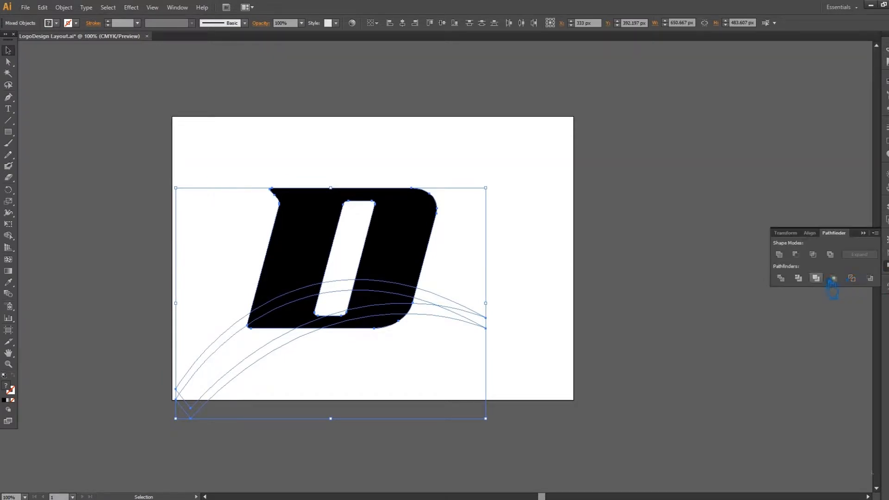
pyautogui.click(797, 280)
pyautogui.hotkey('ctrl', 'shift', 'a')
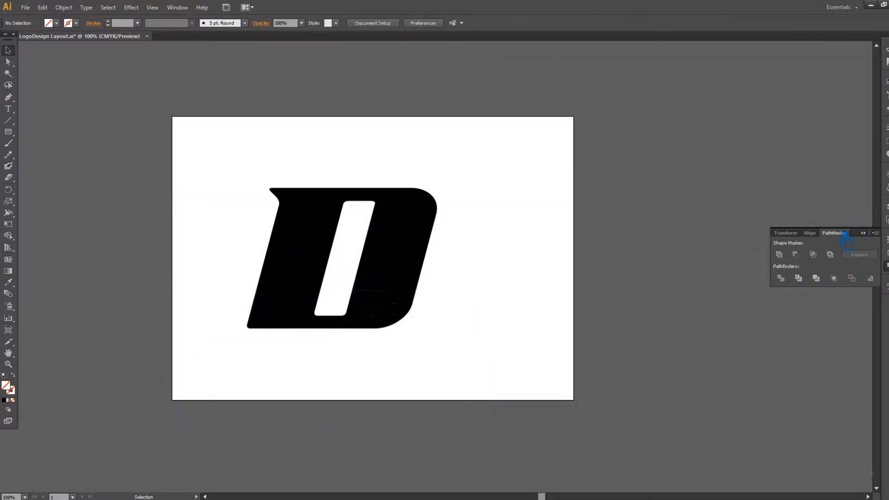
pyautogui.click(863, 233)
# Step: Try ungrouping the divided artwork, and undo the attempt
pyautogui.click(319, 307)
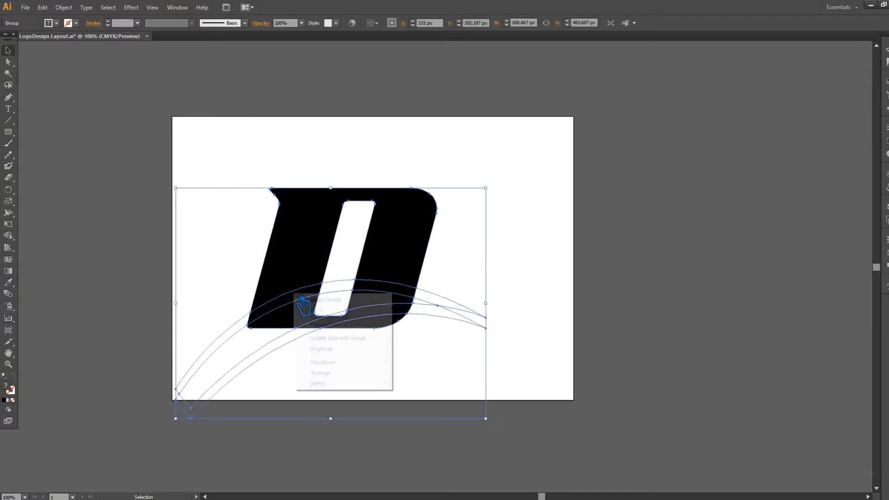
pyautogui.rightClick(295, 293)
pyautogui.click(331, 351)
pyautogui.click(509, 292)
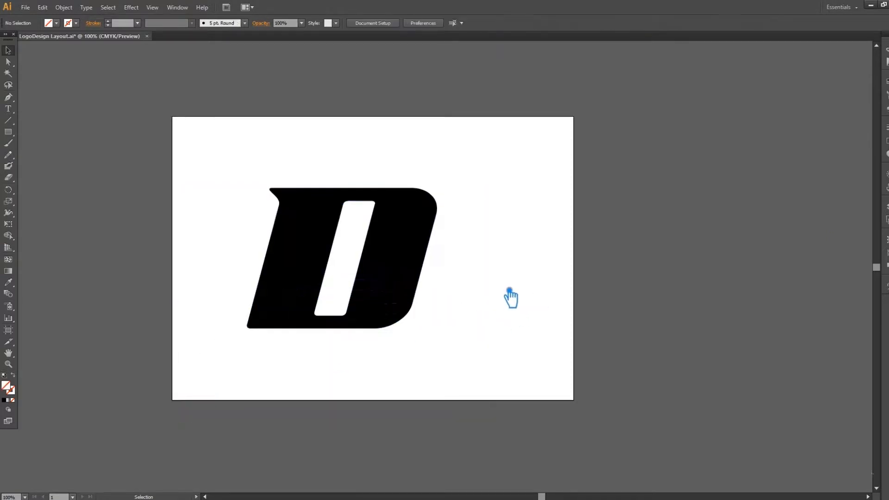
pyautogui.click(286, 305)
pyautogui.hotkey('ctrl', 'z')
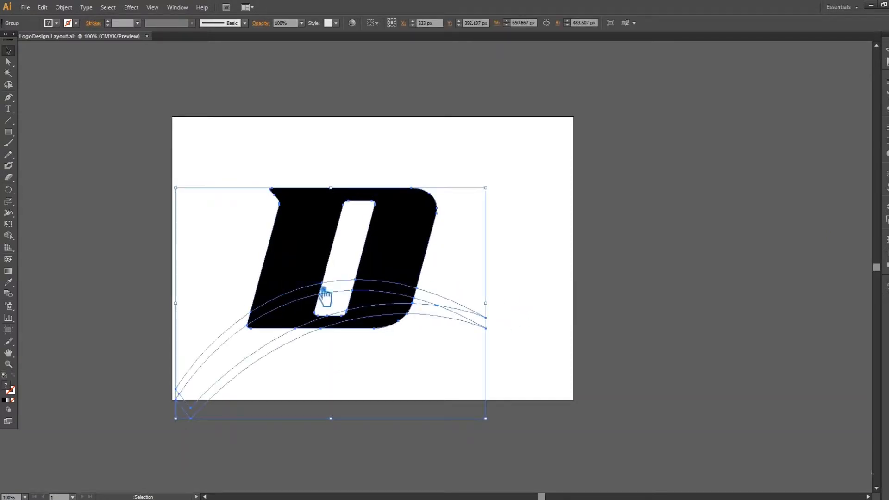
pyautogui.click(294, 304)
pyautogui.hotkey('ctrl', 'z')
# Step: Ungroup the divided letter and swoosh pieces
pyautogui.rightClick(293, 305)
pyautogui.click(324, 354)
pyautogui.click(575, 334)
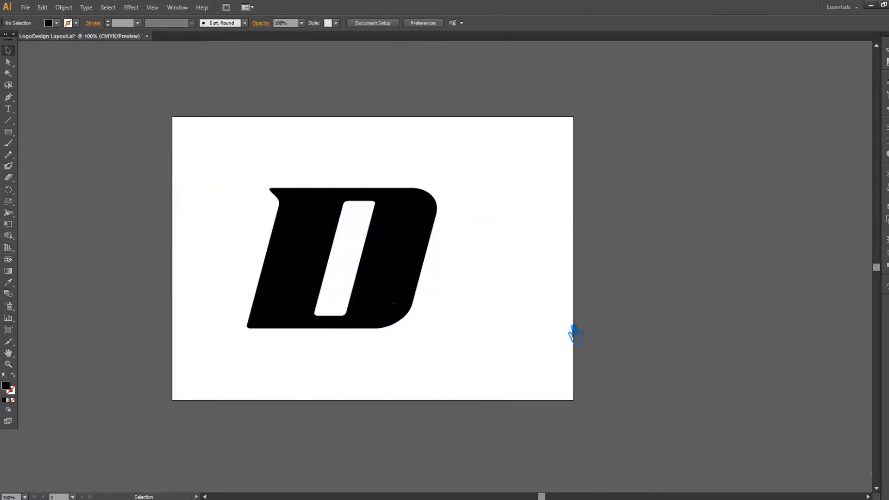
# Step: Delete the leftover swoosh pieces outside the letter at its lower-left and lower-right sides
pyautogui.click(302, 308)
pyautogui.moveTo(212, 341); pyautogui.dragTo(276, 410)
pyautogui.press('Delete')
pyautogui.moveTo(492, 371); pyautogui.dragTo(463, 291)
pyautogui.press('Delete')
# Step: Delete the thin upper band from the letter's right and left stems and the lower band along its base
pyautogui.click(383, 298)
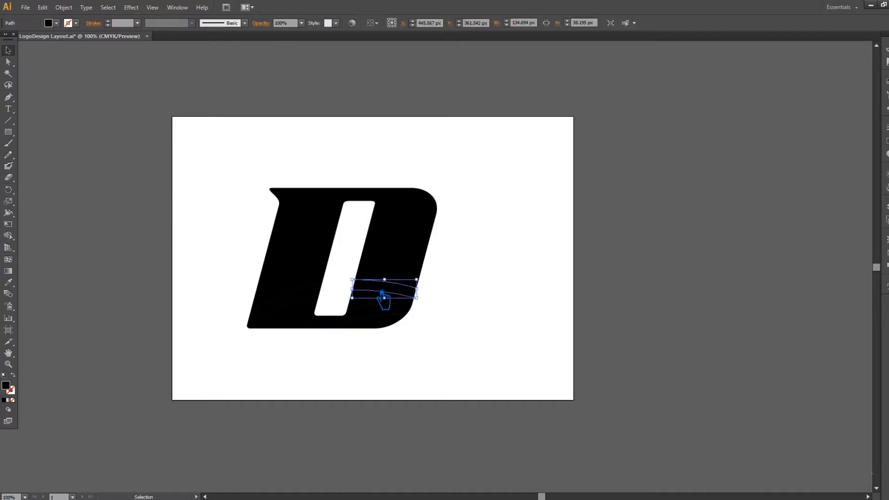
pyautogui.press('Delete')
pyautogui.click(300, 310)
pyautogui.press('Delete')
pyautogui.click(326, 330)
pyautogui.press('Delete')
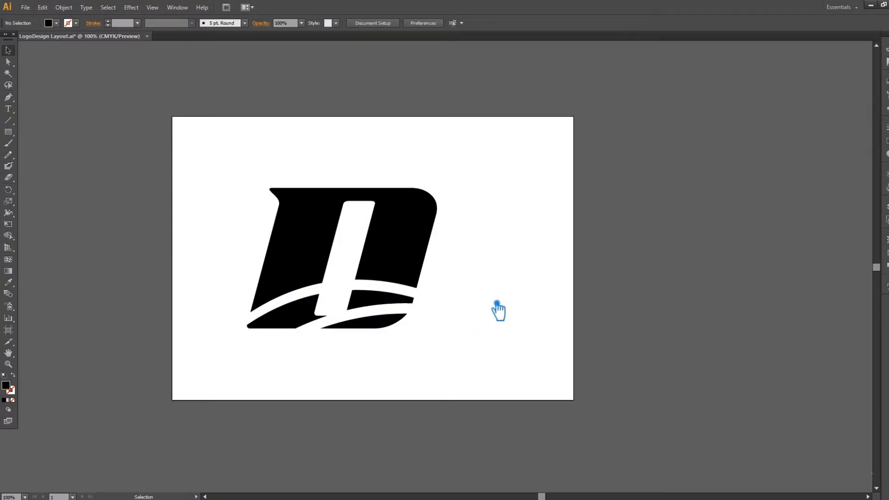
# Step: Step back through the band deletions, redo the upper left one, and delete the lower band again
pyautogui.hotkey('ctrl', 'z')
pyautogui.click(495, 297)
pyautogui.moveTo(424, 369); pyautogui.dragTo(401, 346)
pyautogui.hotkey('ctrl', 'z')
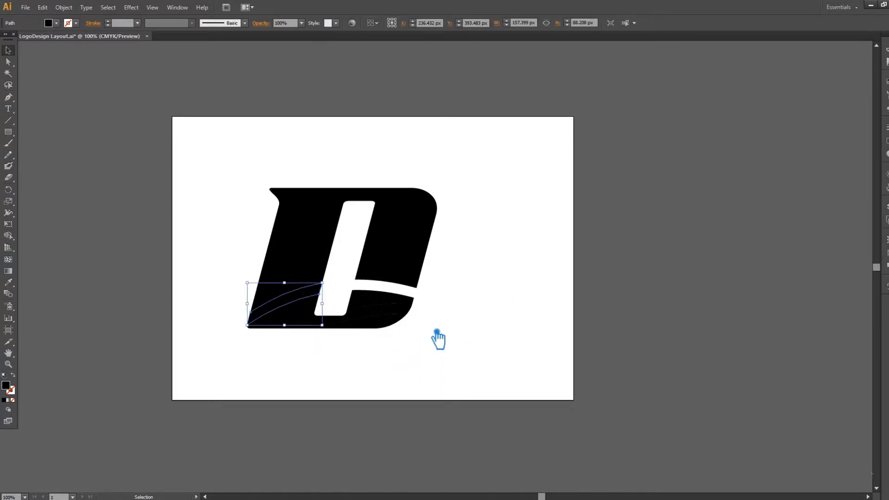
pyautogui.hotkey('ctrl', 'z')
pyautogui.hotkey('ctrl', 'shift', 'z')
pyautogui.hotkey('ctrl', 'shift', 'z')
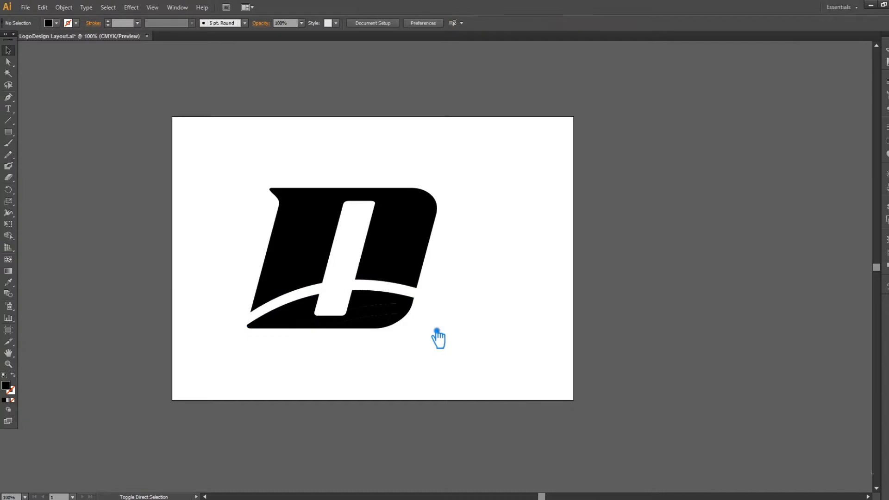
pyautogui.click(392, 317)
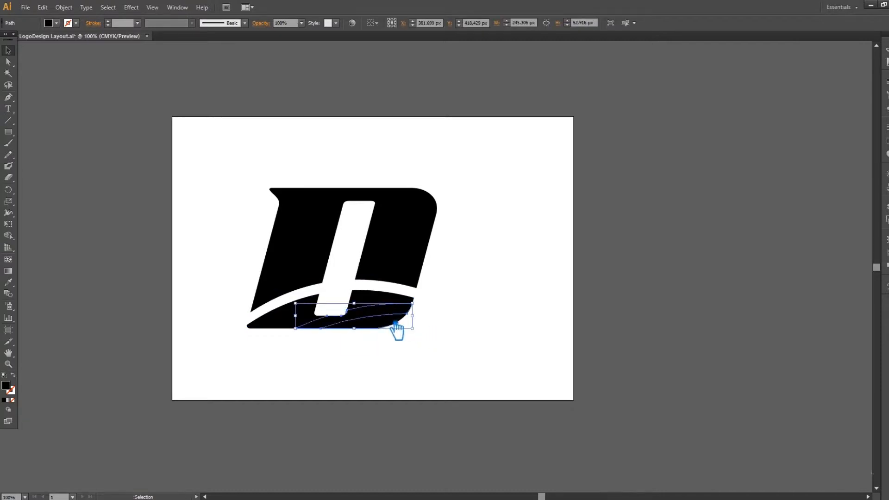
pyautogui.press('Delete')
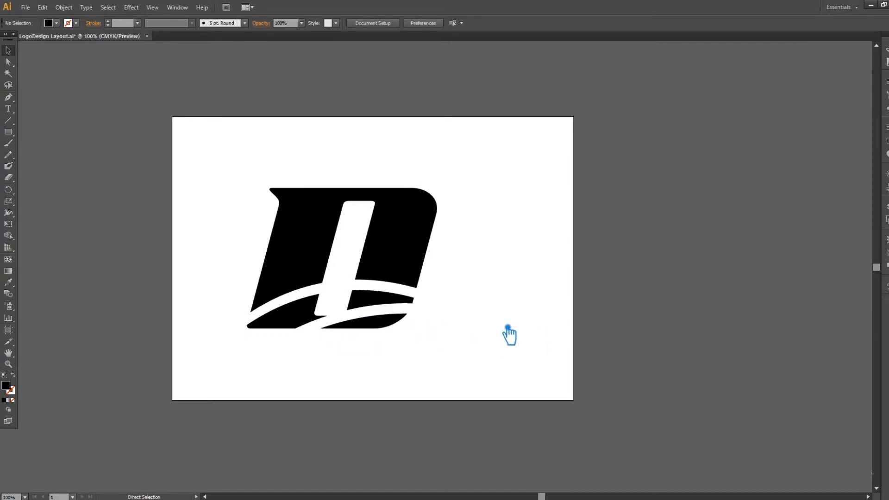
# Step: Delete the leftover unfilled piece inside the letter's counter and save the document
pyautogui.hotkey('ctrl', '+')
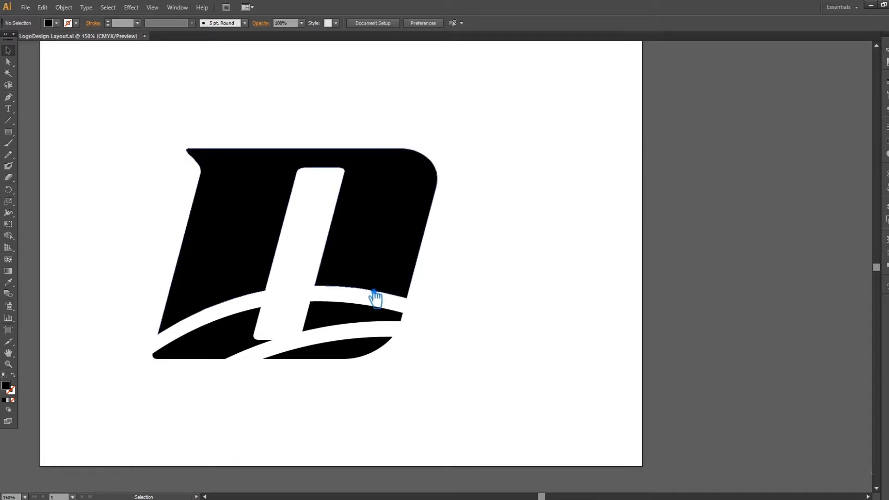
pyautogui.click(293, 297)
pyautogui.press('Delete')
pyautogui.hotkey('ctrl', 's')
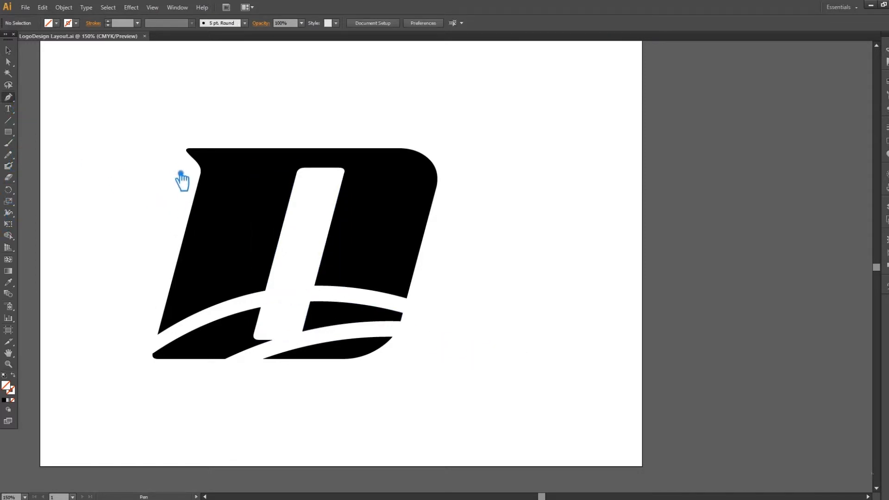
# Step: Draw a Pen curve from just outside the letter's upper-left tip to below its lower-right corner, bowing it outward to the right
pyautogui.click(181, 144)
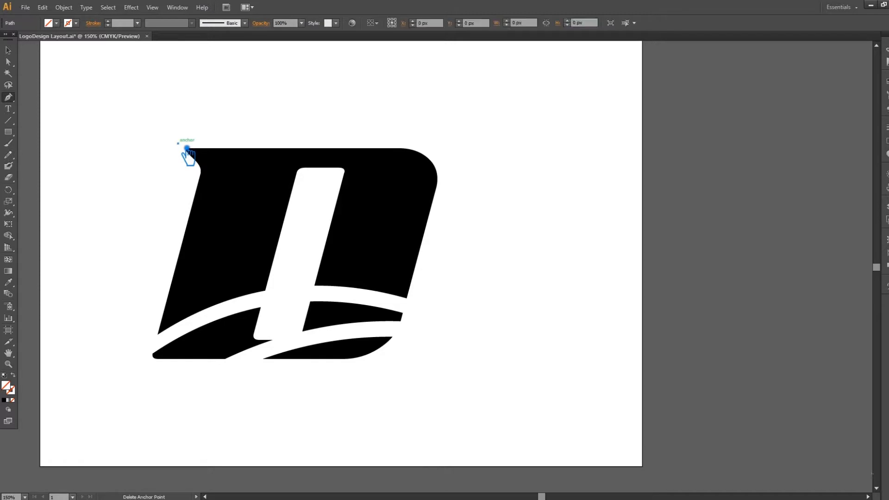
pyautogui.moveTo(378, 361); pyautogui.dragTo(249, 462)
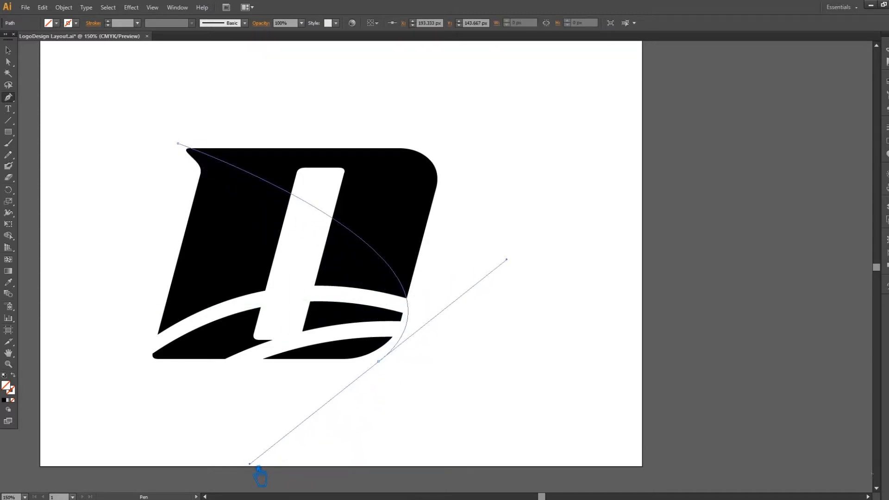
pyautogui.moveTo(513, 265); pyautogui.dragTo(516, 197)
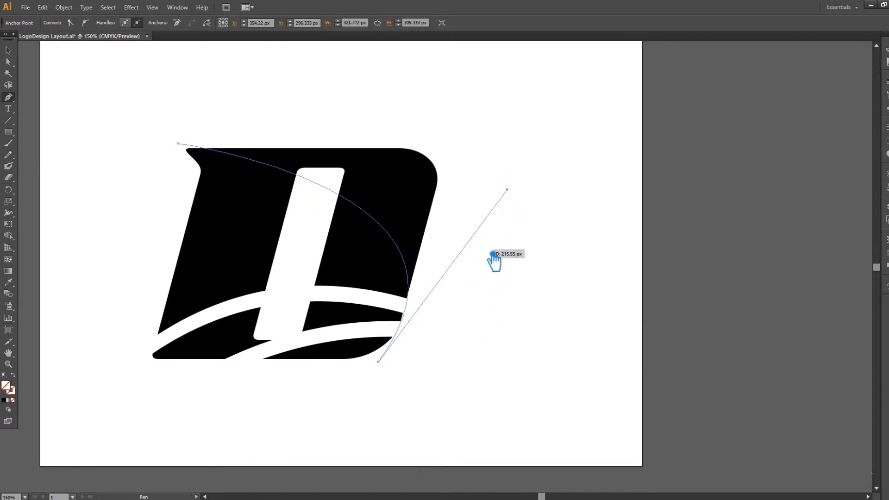
pyautogui.click(378, 362)
# Step: Draw a return curve ending just below the starting point and close the shape with a short vertical segment
pyautogui.moveTo(412, 353); pyautogui.dragTo(254, 173)
pyautogui.press('alt')
pyautogui.moveTo(545, 166); pyautogui.dragTo(608, 225)
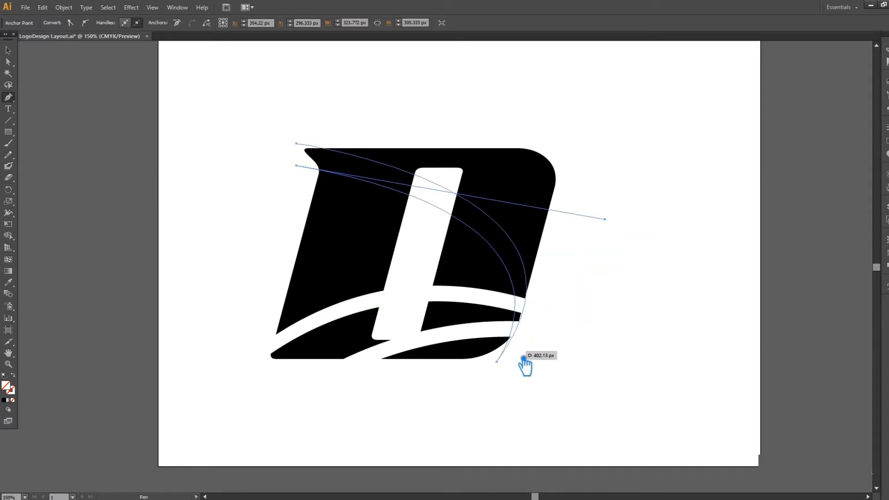
pyautogui.click(297, 144)
pyautogui.hotkey('ctrl', 'z')
pyautogui.click(297, 165)
pyautogui.click(298, 144)
# Step: Shift the curved shape's lower-right anchor point a little to the right
pyautogui.press('a')
pyautogui.moveTo(505, 369); pyautogui.dragTo(542, 363)
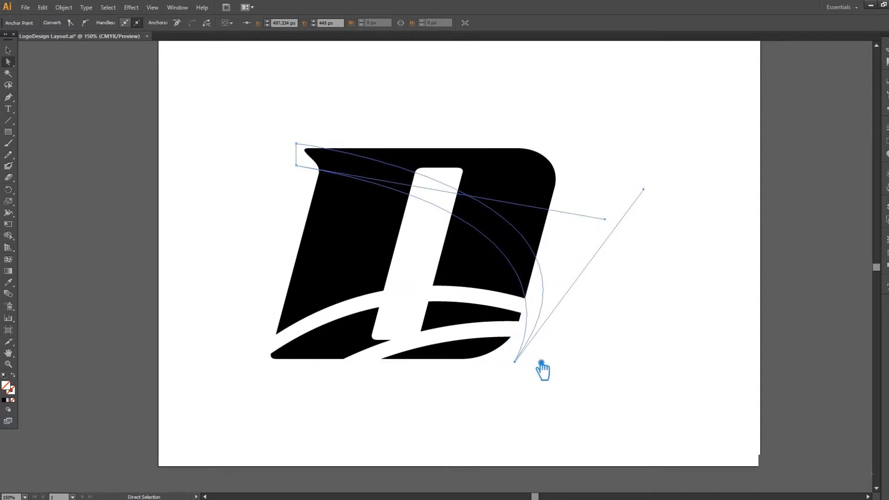
pyautogui.press('Left')
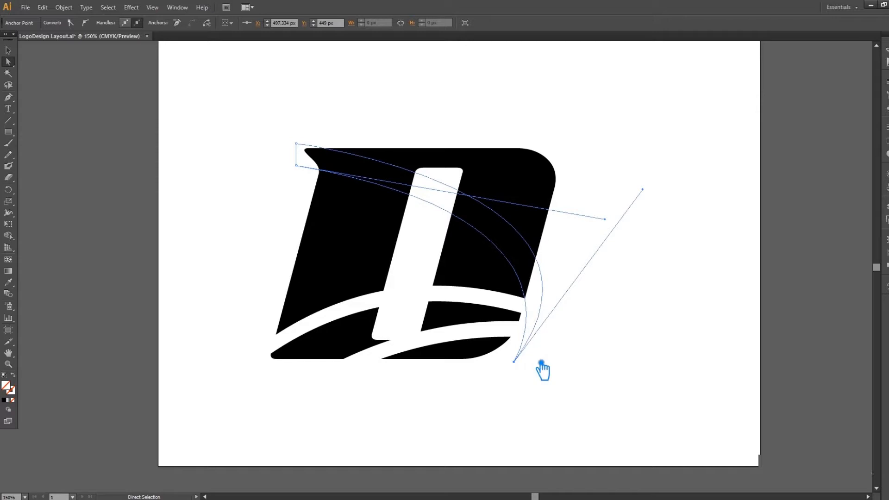
pyautogui.click(633, 257)
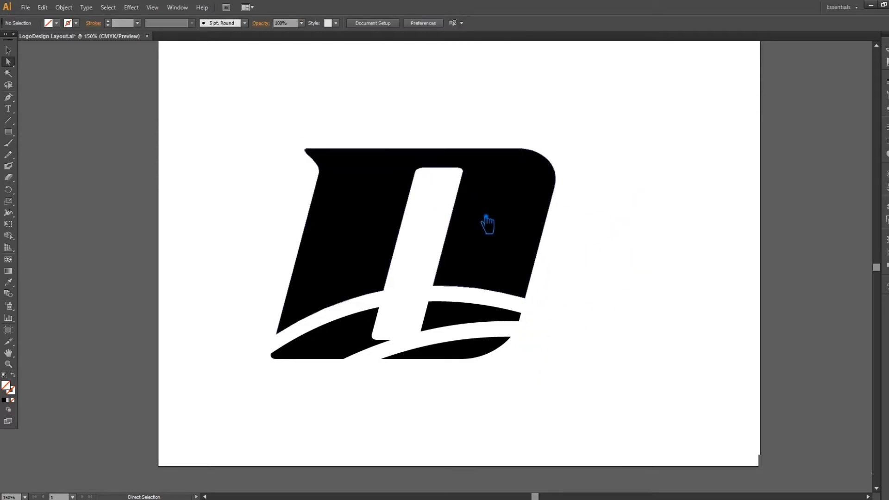
pyautogui.click(444, 209)
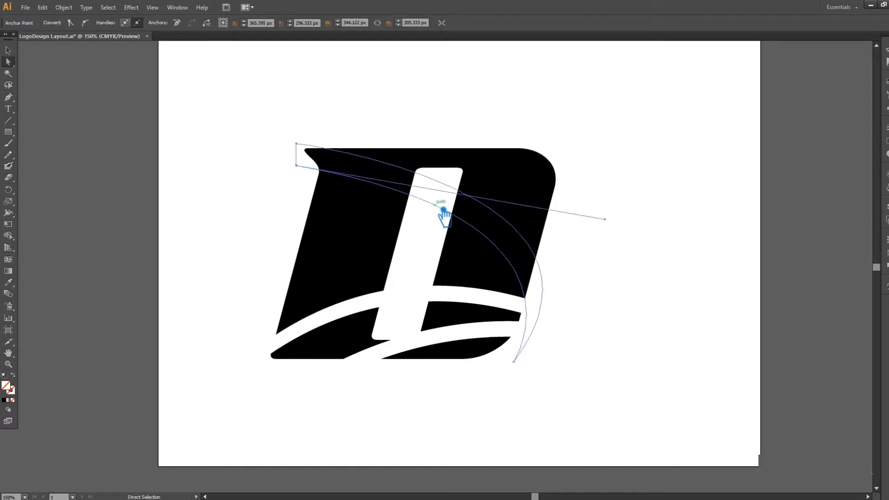
pyautogui.click(262, 138)
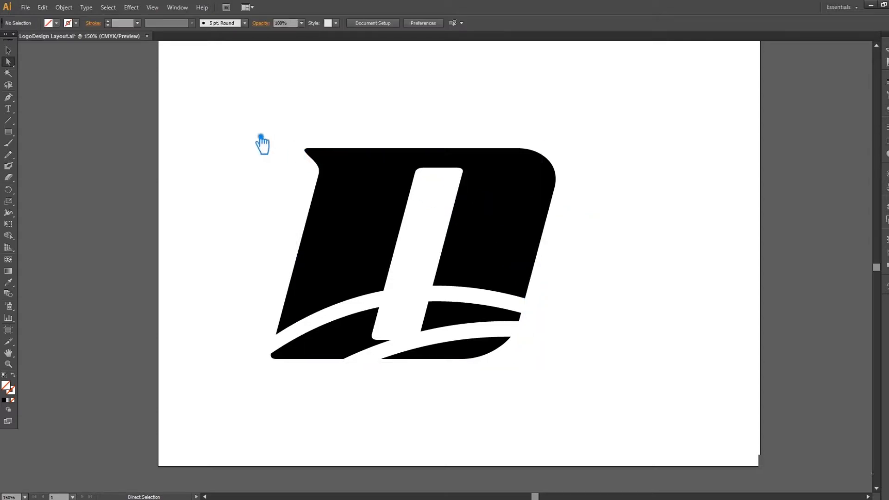
pyautogui.click(305, 171)
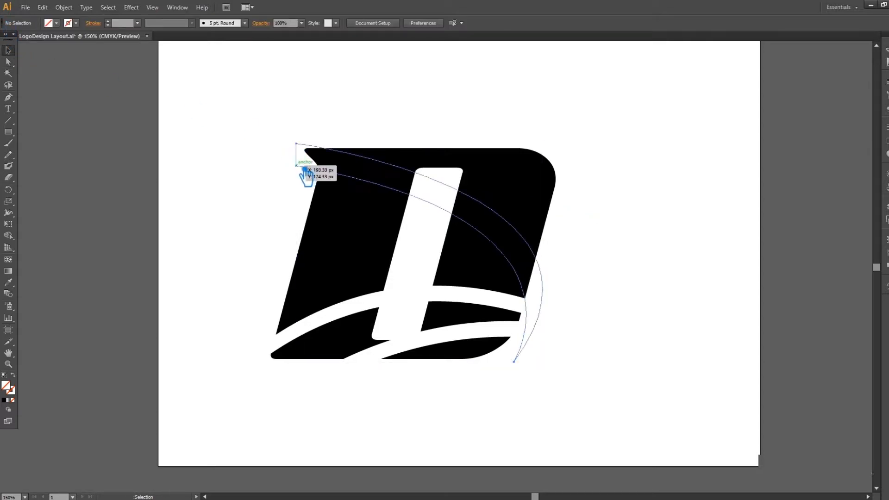
pyautogui.press('a')
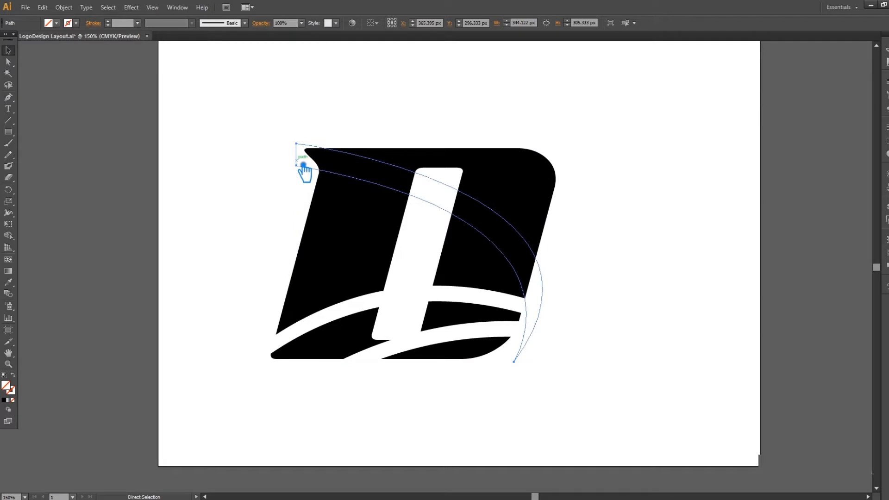
pyautogui.hotkey('ctrl', 'shift', 'a')
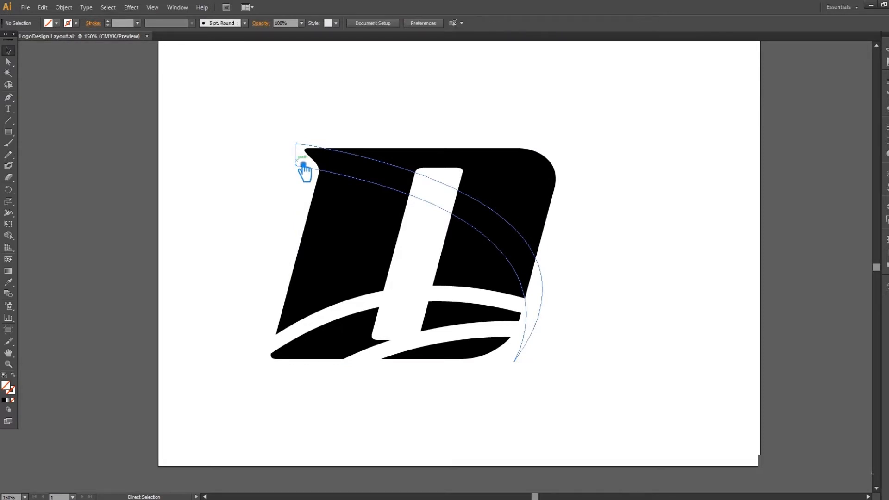
# Step: Divide the letter's large upper piece with the new curved shape using Pathfinder
pyautogui.moveTo(592, 310); pyautogui.dragTo(519, 199)
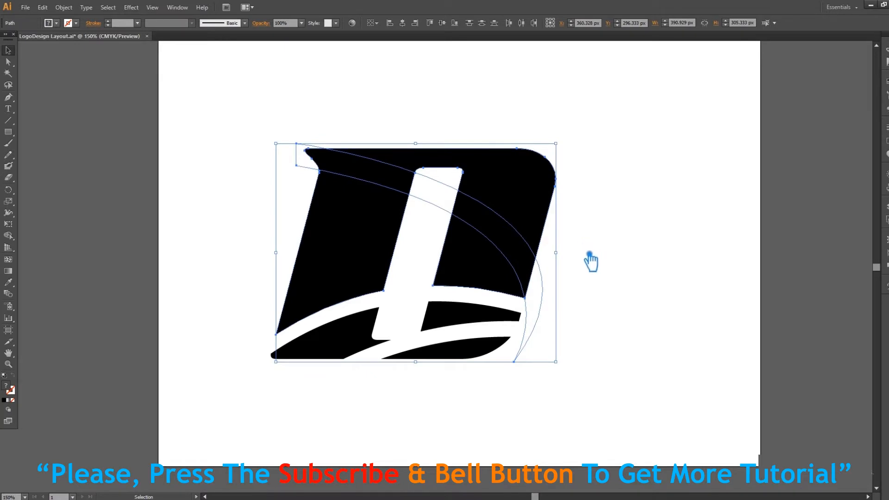
pyautogui.click(886, 266)
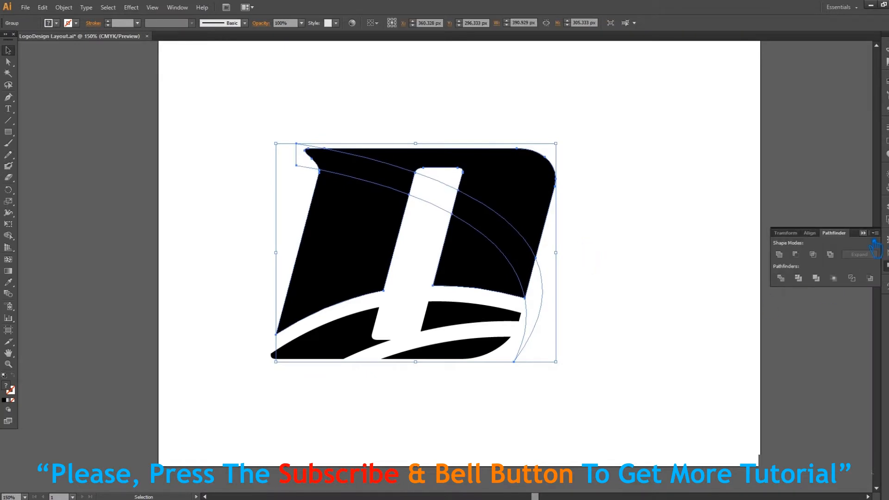
pyautogui.rightClick(490, 231)
pyautogui.click(526, 275)
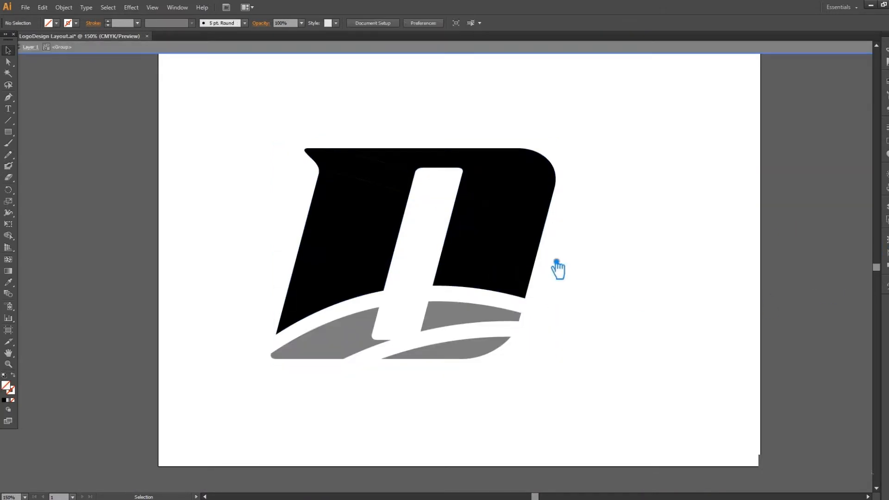
pyautogui.click(37, 49)
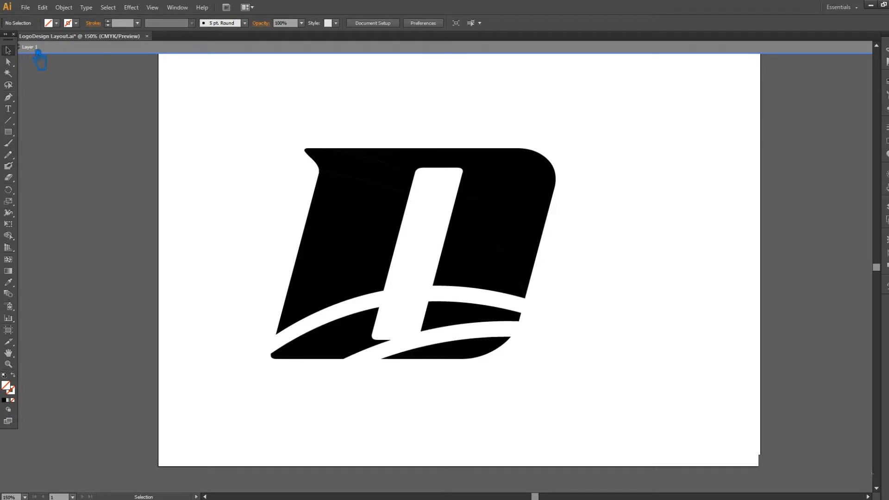
# Step: Ungroup the divided pieces of the letter's upper part
pyautogui.click(510, 256)
pyautogui.rightClick(509, 232)
pyautogui.click(537, 284)
pyautogui.click(621, 283)
# Step: Delete the two swoosh-shaped cut-out pieces from the letter's upper part, one on each side of the vertical opening
pyautogui.click(522, 254)
pyautogui.press('Delete')
pyautogui.click(540, 330)
pyautogui.click(391, 187)
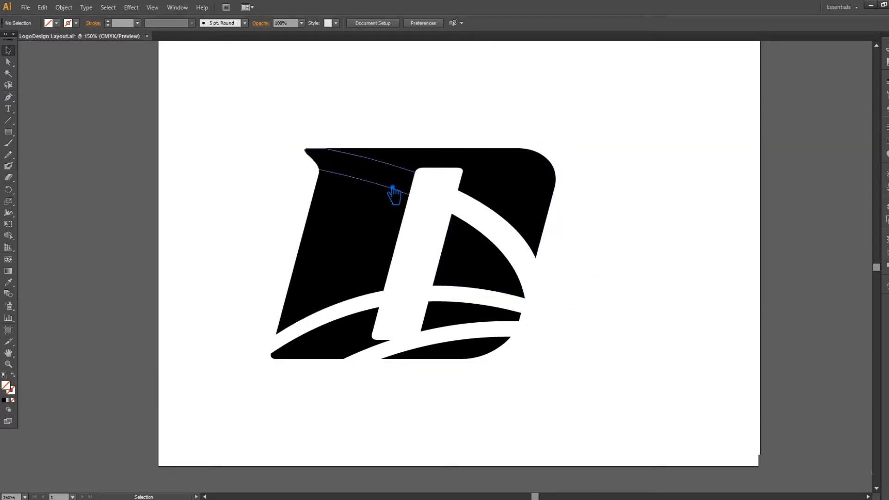
pyautogui.press('Delete')
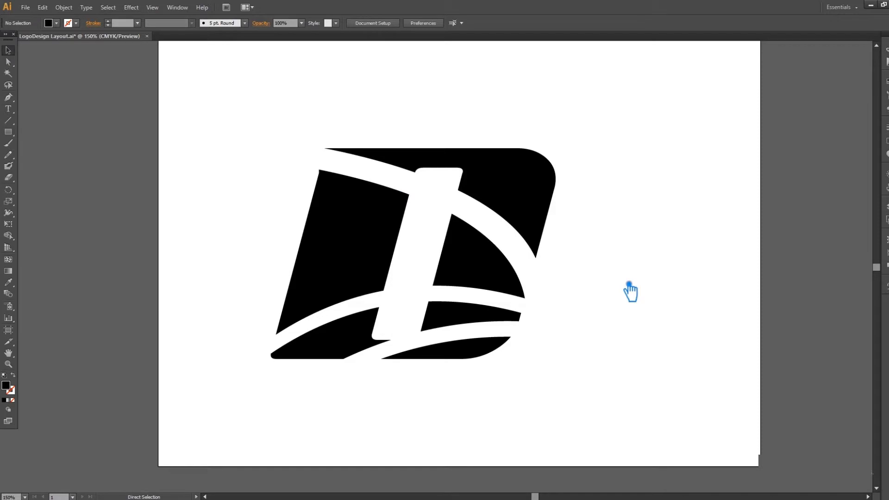
# Step: Place a copy of the curved swoosh shape over the upper gap and nudge it up slightly
pyautogui.hotkey('ctrl', 'z')
pyautogui.press('Up')
pyautogui.press('Up')
pyautogui.press('Up')
pyautogui.press('Up')
pyautogui.press('Up')
pyautogui.press('Up')
pyautogui.press('Up')
pyautogui.press('Up')
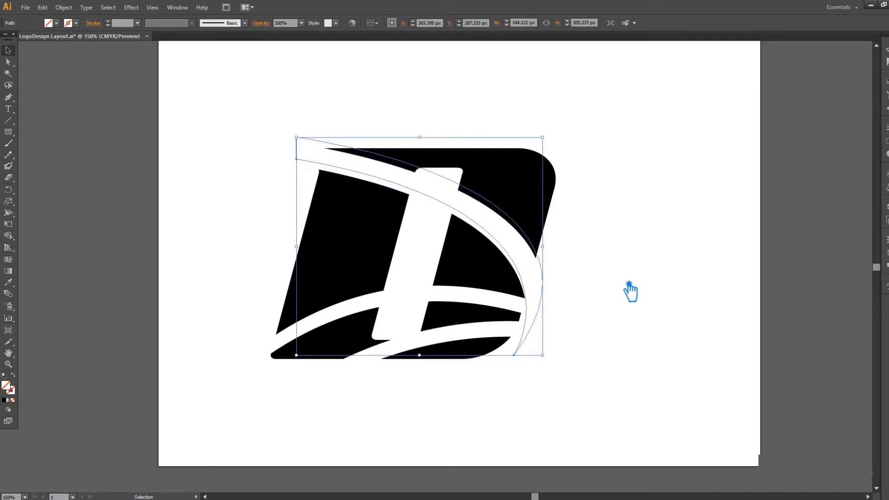
# Step: Fill the raised swoosh shape with the letter's black using the Eyedropper, and deselect it
pyautogui.click(8, 282)
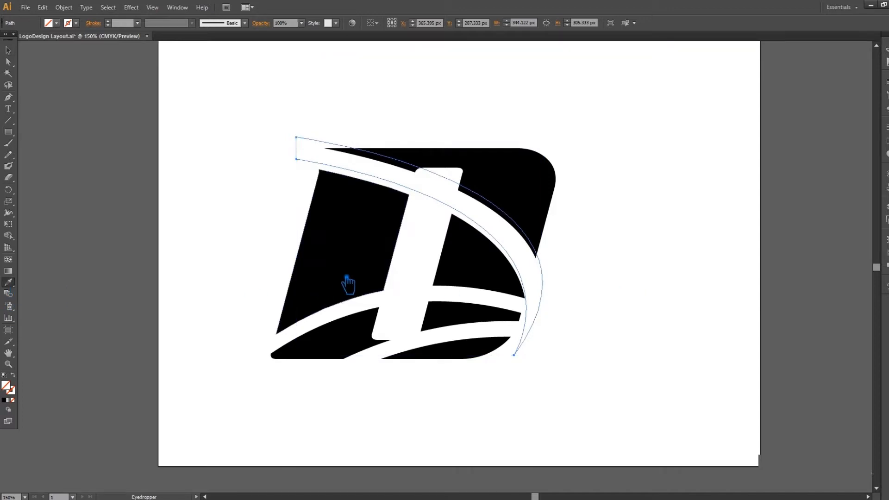
pyautogui.click(347, 283)
pyautogui.click(8, 51)
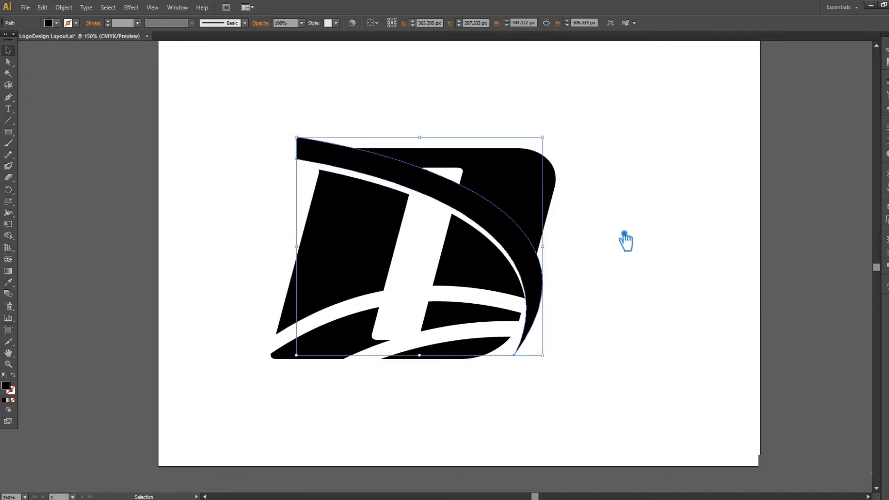
pyautogui.click(625, 240)
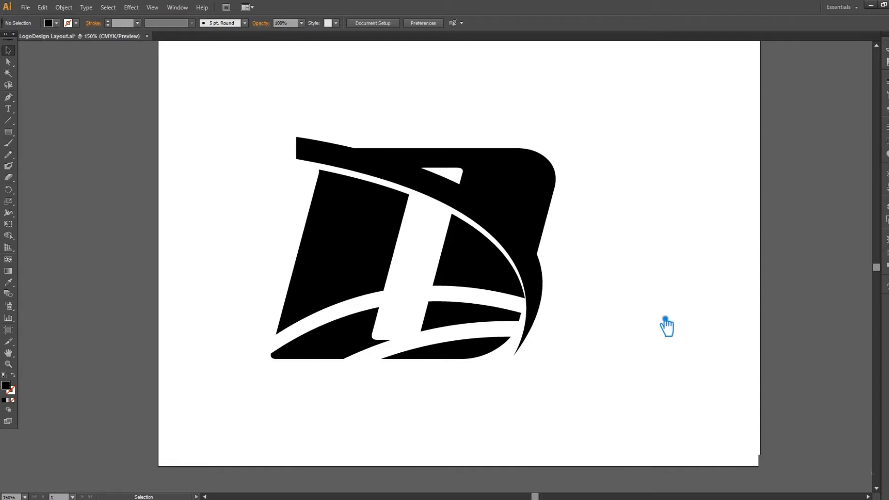
# Step: Delete the leftover unfilled piece where the upper swoosh crosses the letter's vertical opening
pyautogui.moveTo(588, 223); pyautogui.dragTo(431, 137)
pyautogui.click(629, 177)
pyautogui.moveTo(575, 186)
pyautogui.mouseDown()
pyautogui.moveTo(456, 176)
pyautogui.moveTo(586, 175)
pyautogui.mouseUp()
pyautogui.click(435, 206)
pyautogui.press('Delete')
# Step: Unite the black swoosh with the letter's upper-right piece using Pathfinder
pyautogui.moveTo(662, 185); pyautogui.dragTo(500, 175)
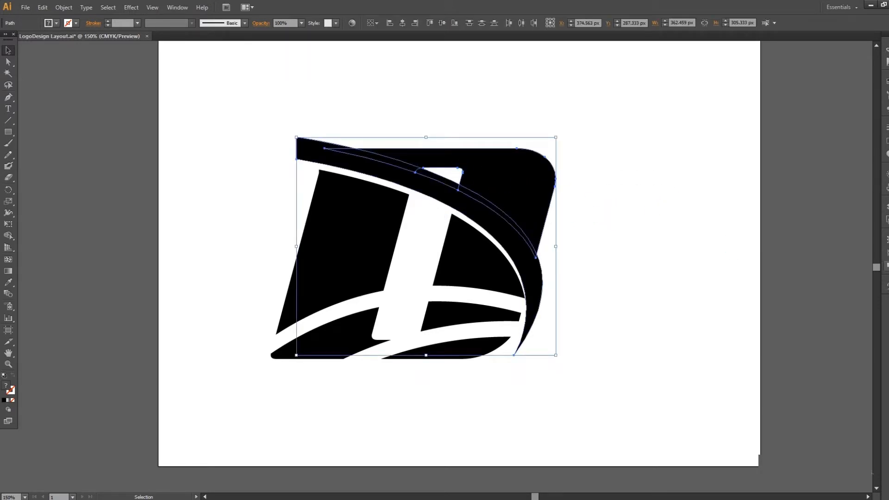
pyautogui.click(886, 266)
pyautogui.click(779, 254)
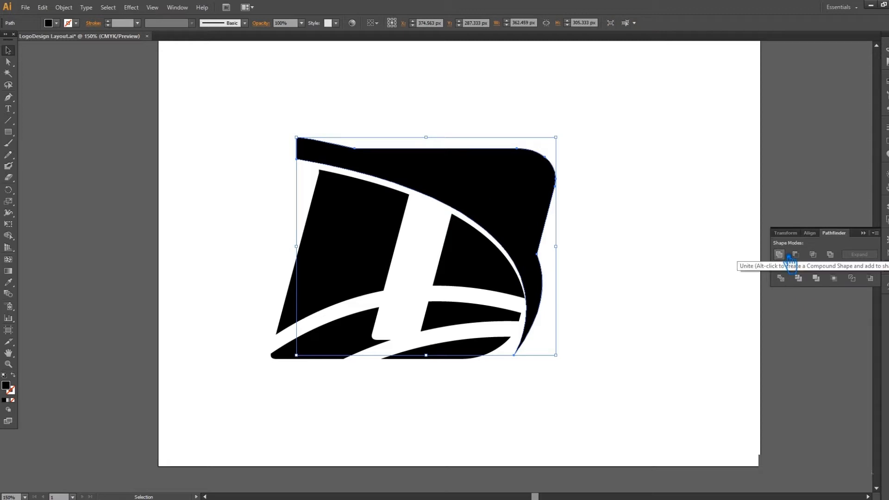
pyautogui.click(862, 234)
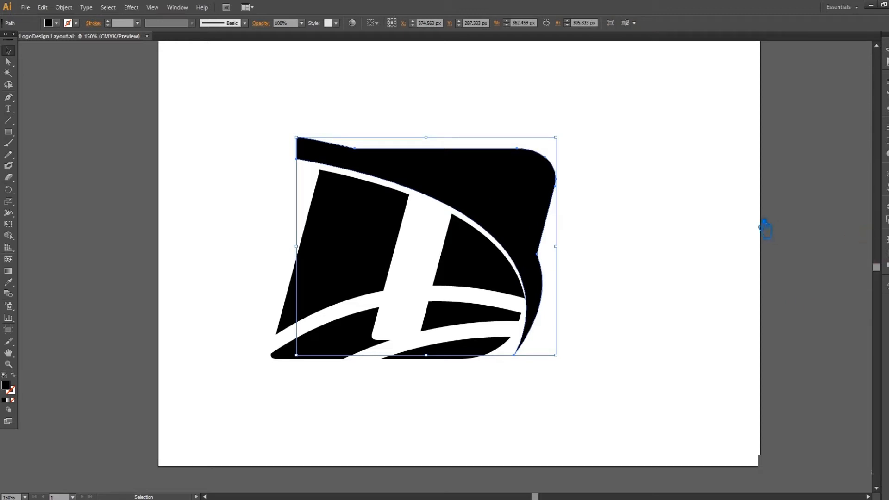
pyautogui.click(669, 213)
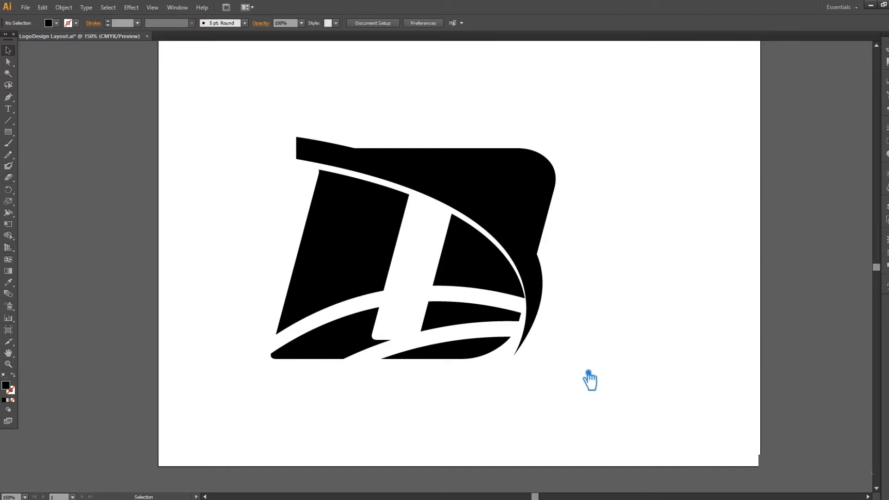
pyautogui.click(477, 325)
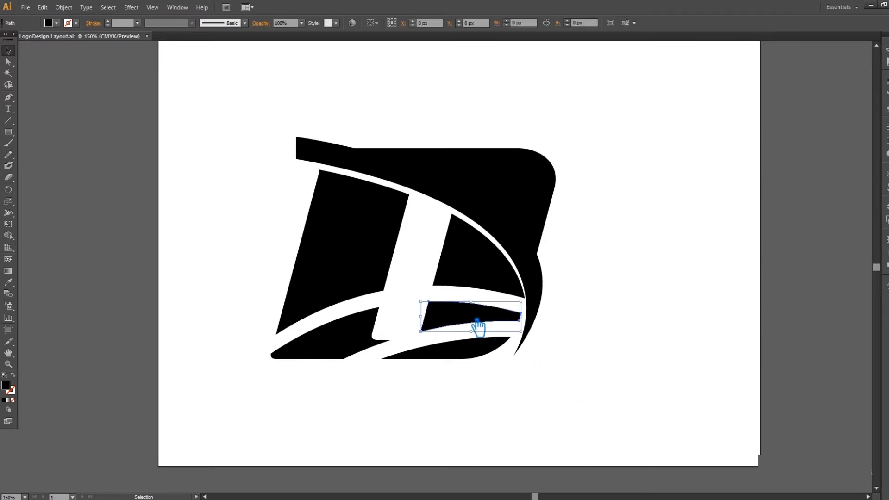
pyautogui.click(583, 355)
pyautogui.moveTo(494, 391); pyautogui.dragTo(421, 357)
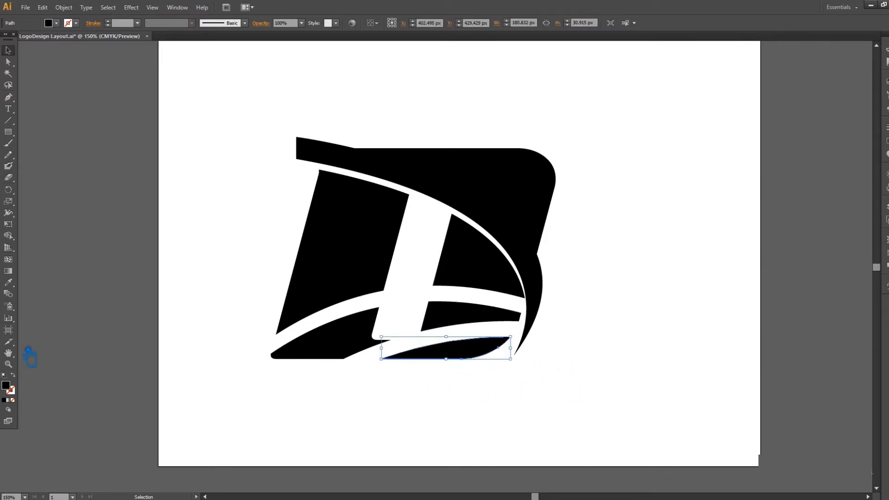
# Step: Fill the united upper piece with the default white-to-black linear gradient
pyautogui.click(468, 172)
pyautogui.click(10, 271)
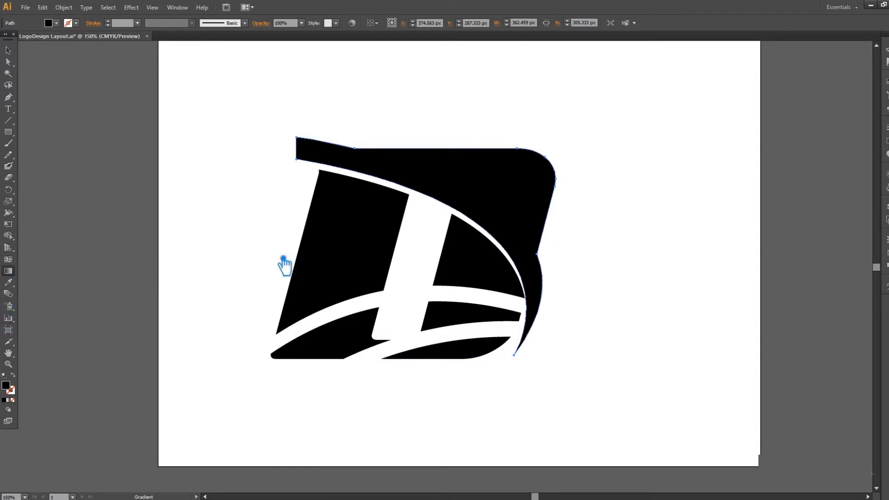
pyautogui.click(497, 185)
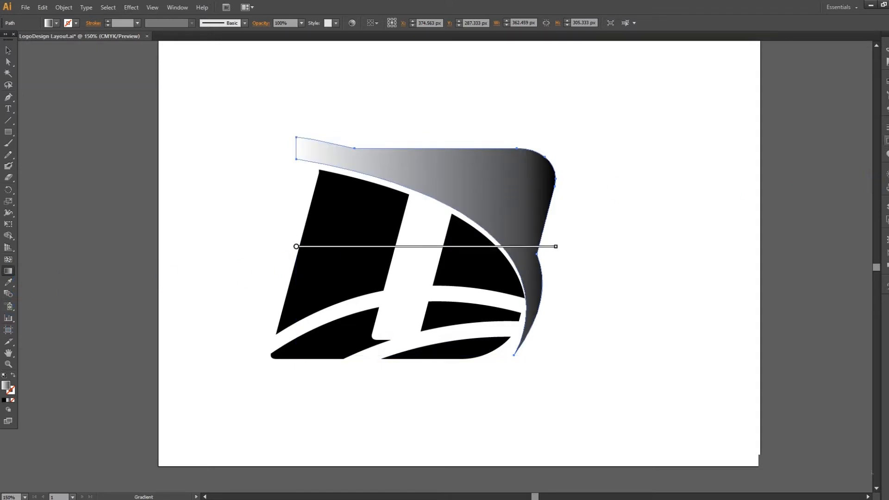
# Step: Try a Radial gradient on the upper piece and shift the gradient's origin and end on the artwork
pyautogui.click(886, 141)
pyautogui.click(855, 133)
pyautogui.click(845, 153)
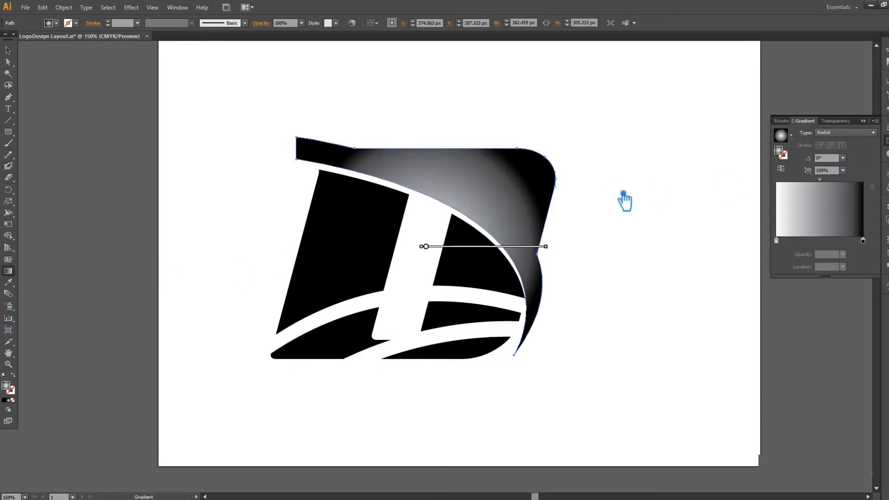
pyautogui.moveTo(554, 256)
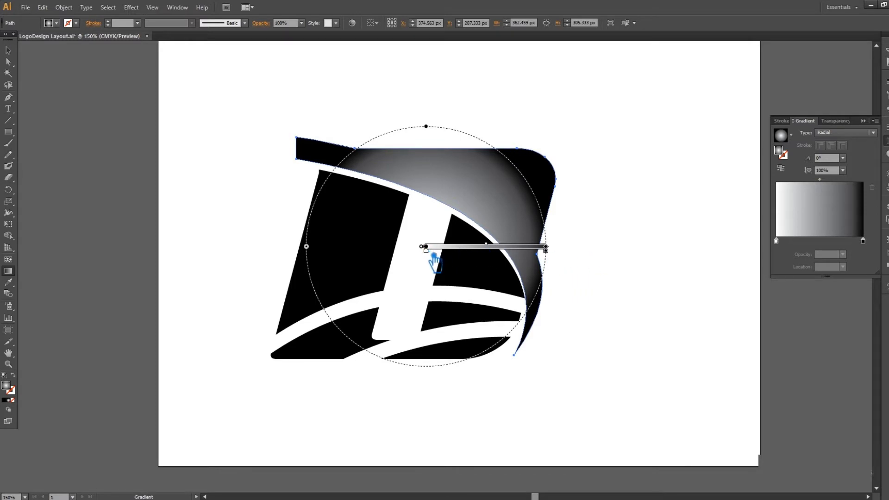
pyautogui.moveTo(426, 247); pyautogui.dragTo(306, 246)
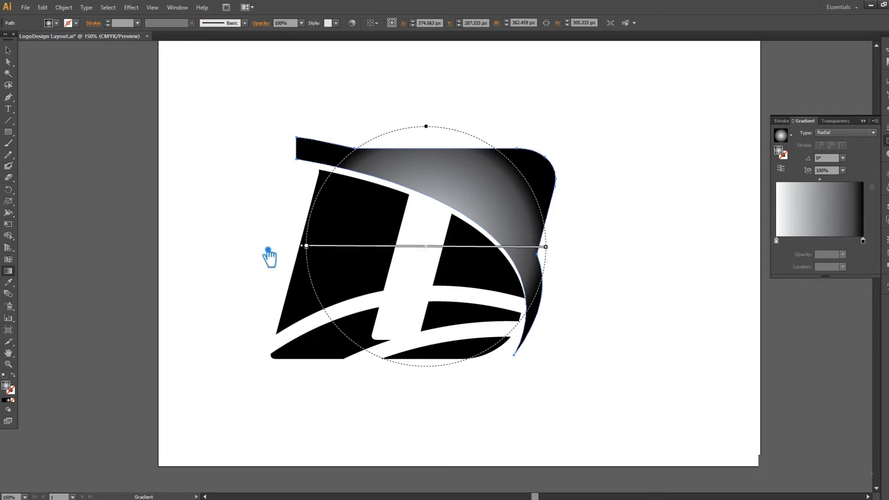
pyautogui.moveTo(555, 251)
pyautogui.mouseDown()
pyautogui.moveTo(625, 253)
pyautogui.moveTo(599, 255)
pyautogui.mouseUp()
# Step: Return the upper piece's gradient to Linear and try moving its start toward the swoosh's upper-left tip
pyautogui.click(837, 133)
pyautogui.click(852, 139)
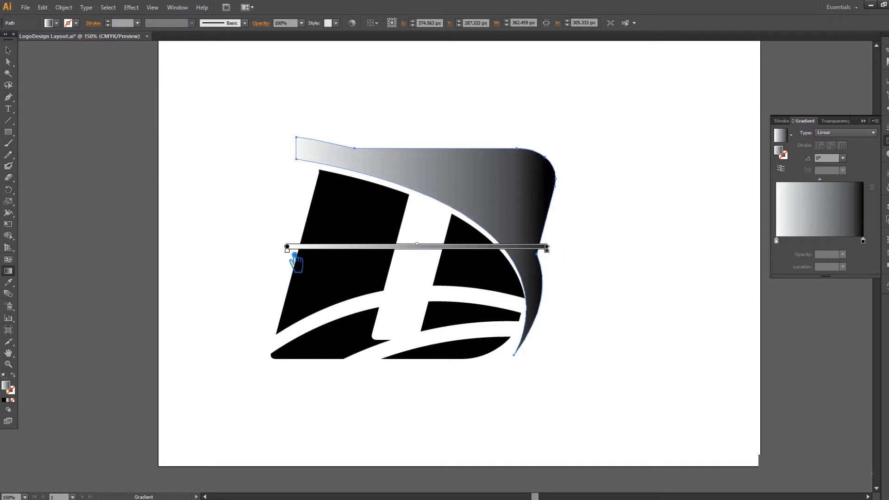
pyautogui.moveTo(294, 253)
pyautogui.mouseDown()
pyautogui.moveTo(165, 253)
pyautogui.moveTo(347, 202)
pyautogui.moveTo(278, 198)
pyautogui.moveTo(81, 236)
pyautogui.moveTo(322, 207)
pyautogui.moveTo(301, 168)
pyautogui.mouseUp()
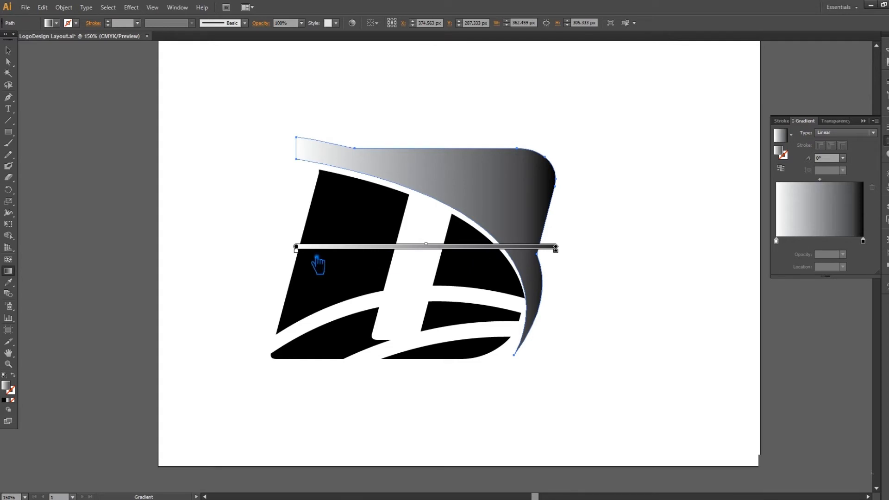
pyautogui.moveTo(304, 252)
pyautogui.mouseDown()
pyautogui.moveTo(241, 253)
pyautogui.moveTo(313, 198)
pyautogui.moveTo(302, 159)
pyautogui.mouseUp()
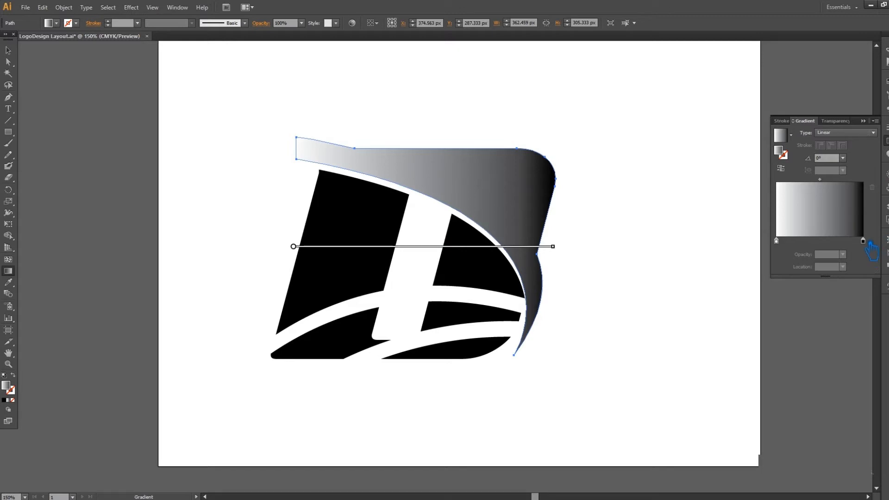
# Step: Switch the gradient's black end stop to RGB and set its colour to dark red 560404
pyautogui.doubleClick(864, 242)
pyautogui.click(861, 251)
pyautogui.click(833, 263)
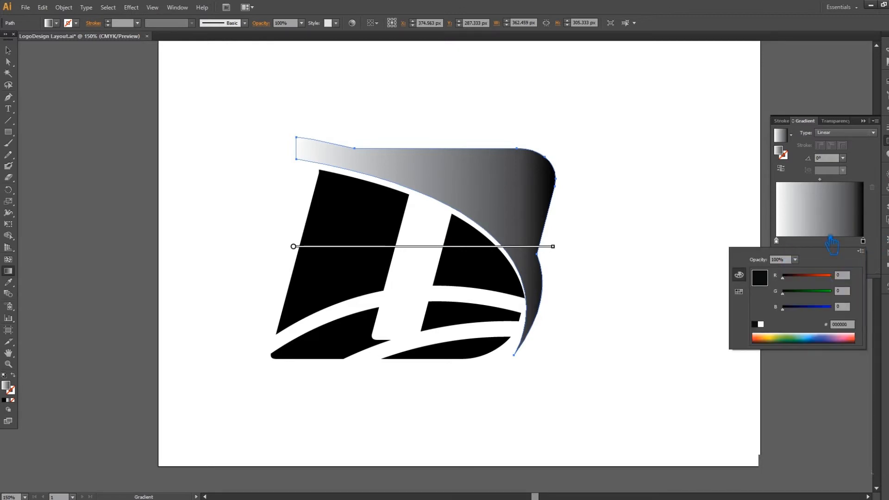
pyautogui.doubleClick(780, 151)
pyautogui.moveTo(689, 157); pyautogui.dragTo(703, 193)
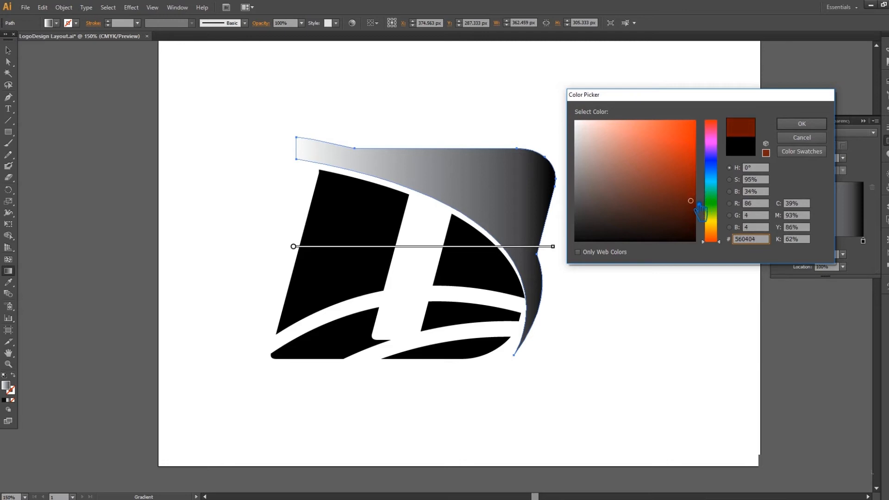
pyautogui.click(804, 124)
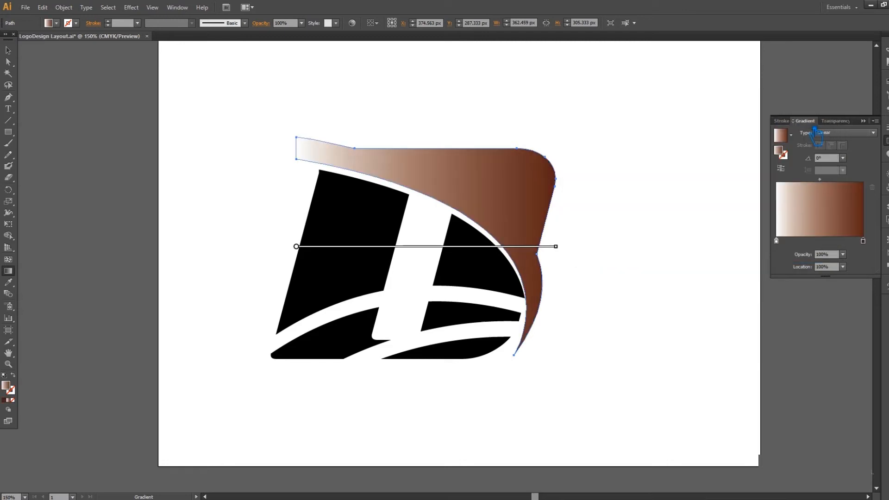
# Step: Change the gradient's white start stop to a light peach colour
pyautogui.doubleClick(785, 244)
pyautogui.click(860, 251)
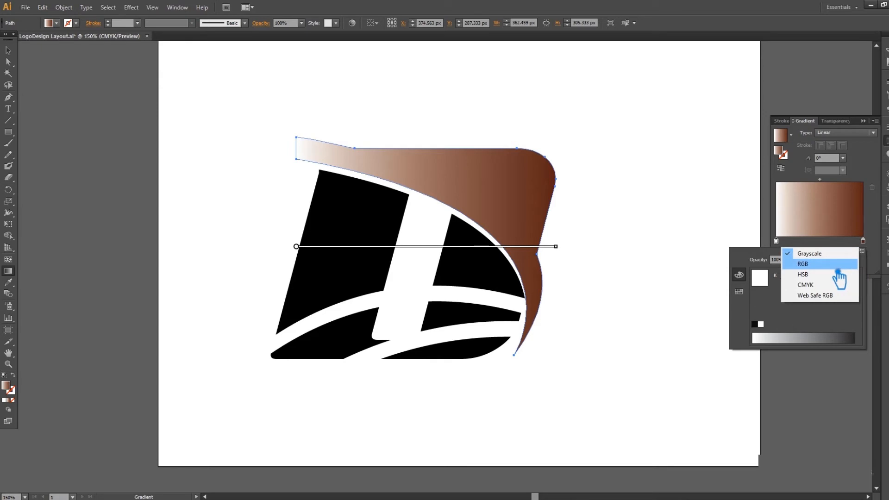
pyautogui.click(834, 284)
pyautogui.doubleClick(779, 152)
pyautogui.moveTo(645, 149); pyautogui.dragTo(612, 111)
pyautogui.click(802, 125)
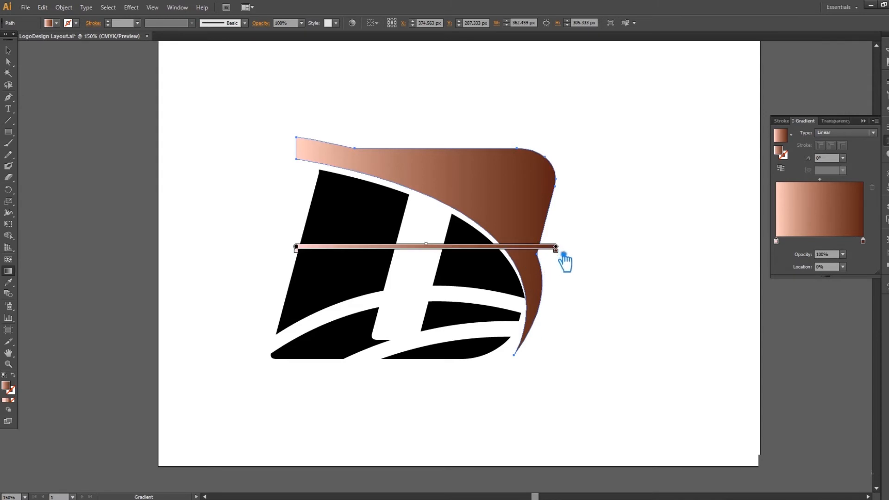
# Step: Shift the gradient's midpoint slightly toward the peach end, keep the dark stop at the far end, and deselect the piece
pyautogui.moveTo(518, 254); pyautogui.dragTo(481, 254)
pyautogui.moveTo(384, 244); pyautogui.dragTo(367, 244)
pyautogui.moveTo(481, 255); pyautogui.dragTo(567, 260)
pyautogui.click(667, 256)
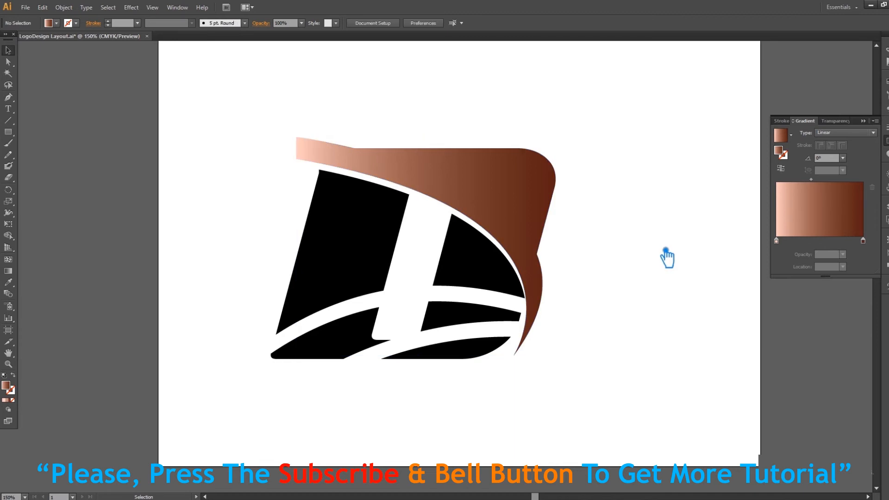
# Step: Unite the three black pieces at the bottom of the letter using Pathfinder
pyautogui.click(481, 267)
pyautogui.click(365, 354)
pyautogui.keyDown('shift'); pyautogui.click(472, 329); pyautogui.keyUp('shift')
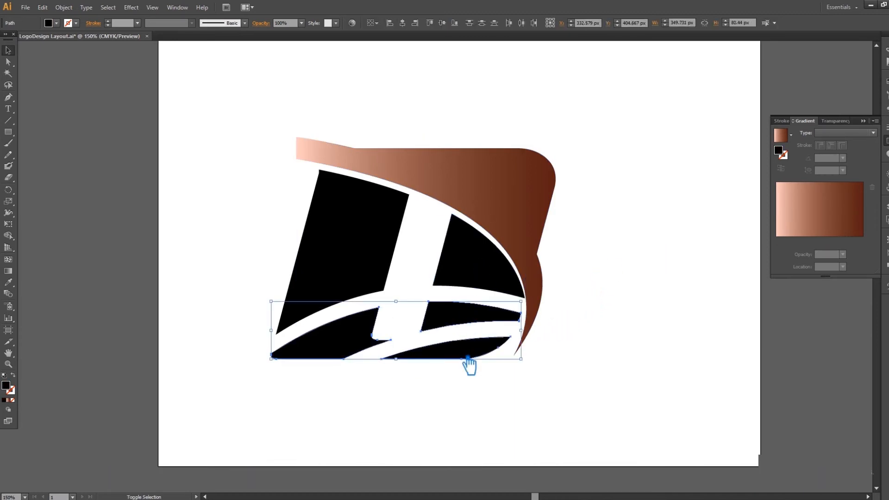
pyautogui.hotkey('ctrl', 'shift', 'F9')
pyautogui.click(780, 256)
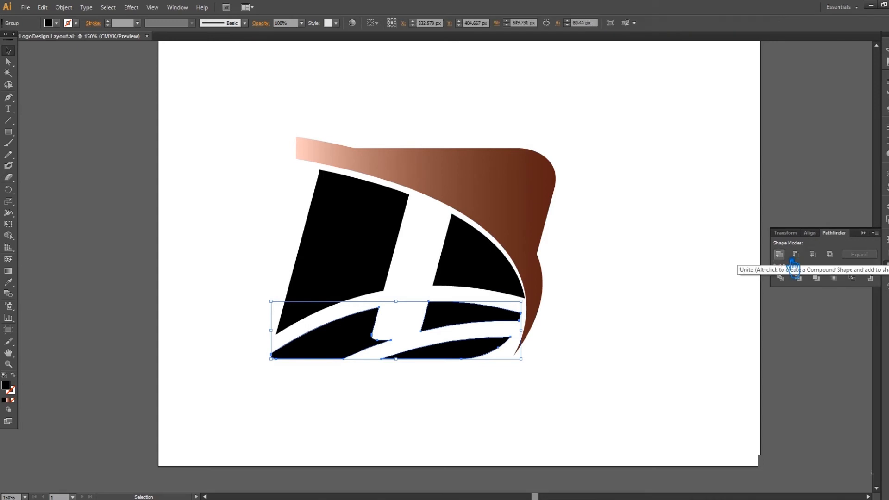
pyautogui.click(863, 233)
pyautogui.click(613, 370)
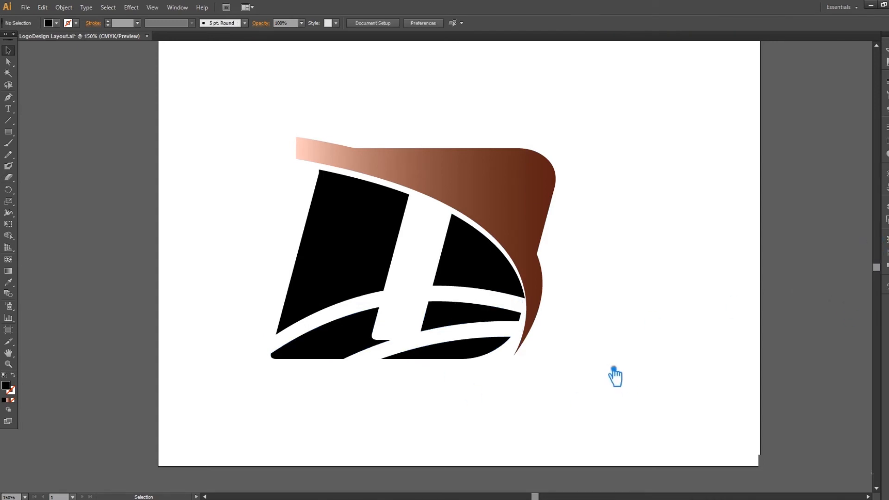
# Step: Group the two black middle pieces on either side of the letter's vertical opening
pyautogui.click(482, 330)
pyautogui.click(473, 263)
pyautogui.keyDown('shift'); pyautogui.click(363, 235); pyautogui.keyUp('shift')
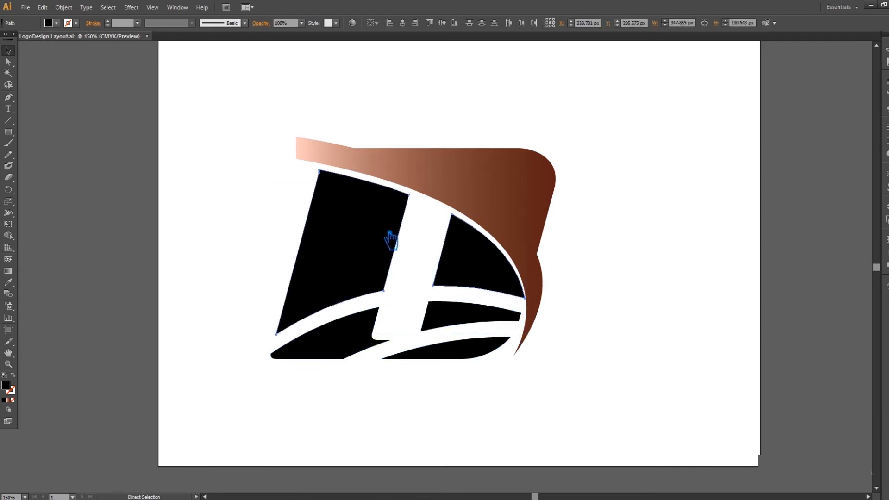
pyautogui.hotkey('ctrl', 'g')
pyautogui.click(484, 198)
pyautogui.click(662, 219)
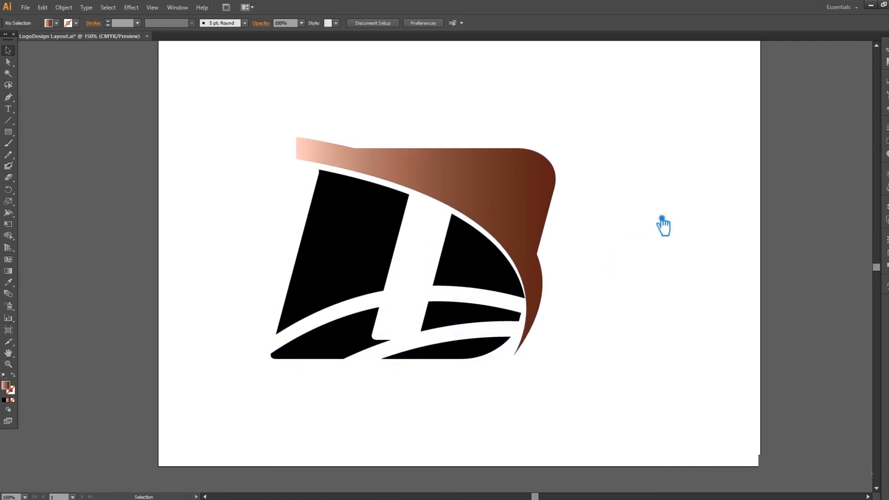
# Step: Copy the upper piece's brown gradient onto the grouped middle pieces with the Eyedropper
pyautogui.click(344, 252)
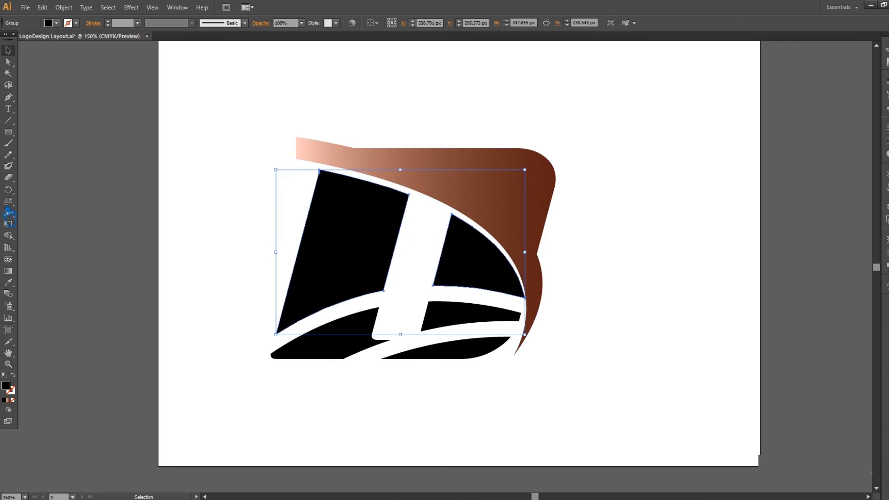
pyautogui.click(9, 283)
pyautogui.click(536, 205)
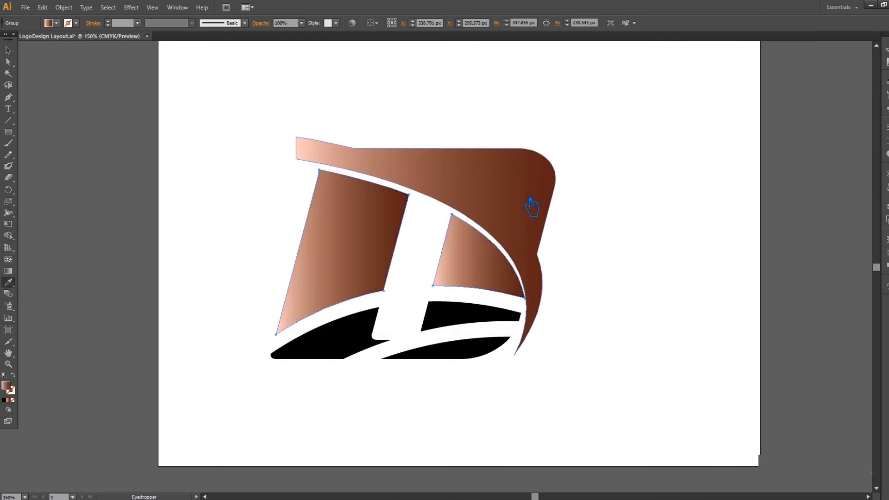
pyautogui.press('v')
pyautogui.click(595, 185)
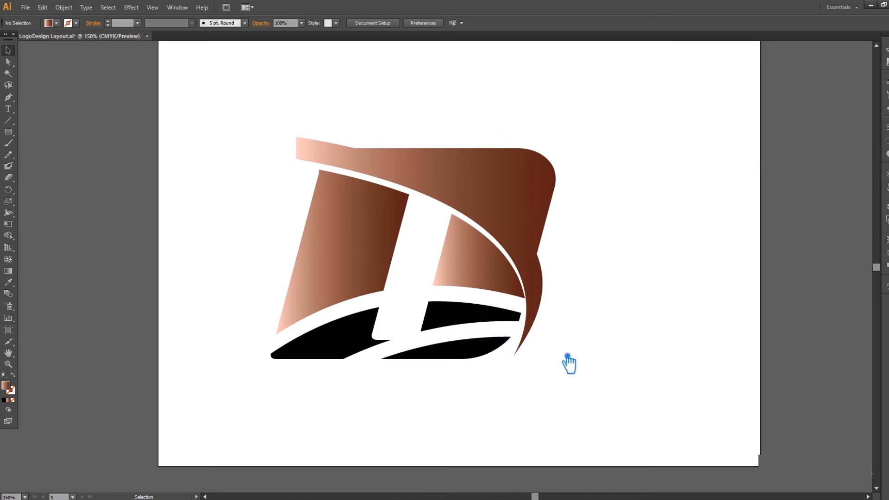
# Step: Delete any leftover unfilled piece in the gap between the letter's lower black pieces
pyautogui.moveTo(496, 404); pyautogui.dragTo(324, 314)
pyautogui.click(370, 408)
pyautogui.click(410, 345)
pyautogui.press('Delete')
# Step: Fill the united lower pieces with dark grey 191919 and deselect them
pyautogui.moveTo(505, 410); pyautogui.dragTo(309, 314)
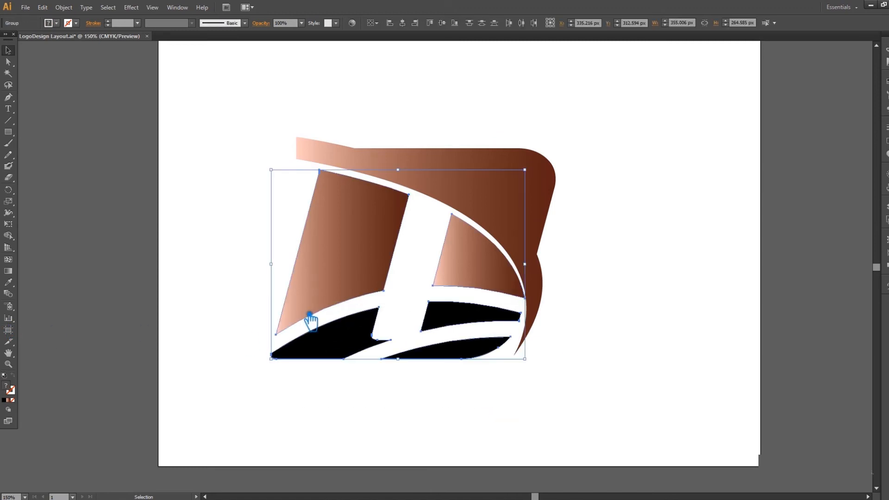
pyautogui.moveTo(467, 402); pyautogui.dragTo(355, 332)
pyautogui.doubleClick(8, 388)
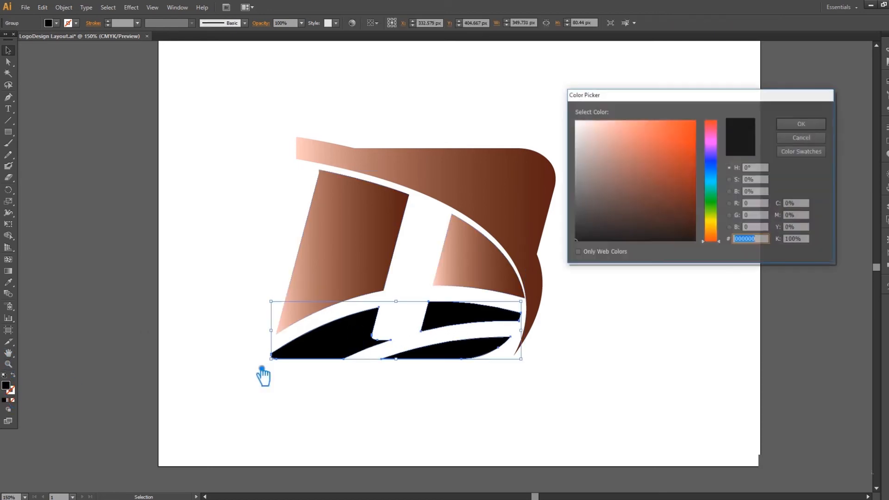
pyautogui.moveTo(564, 208); pyautogui.dragTo(564, 223)
pyautogui.click(801, 123)
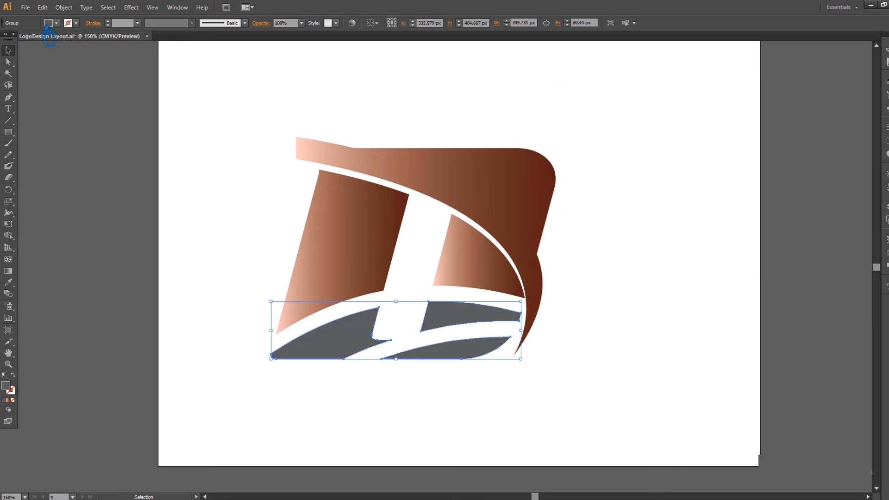
pyautogui.doubleClick(11, 388)
pyautogui.click(577, 226)
pyautogui.moveTo(582, 230); pyautogui.dragTo(581, 233)
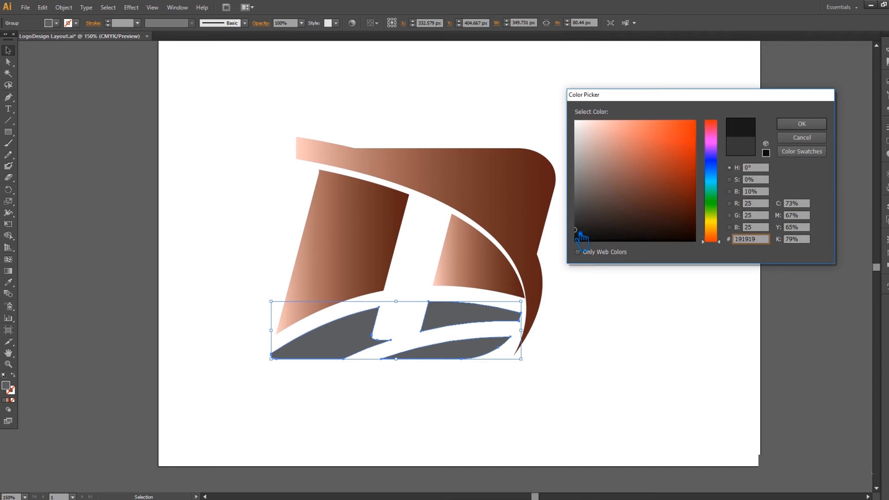
pyautogui.click(801, 123)
pyautogui.click(591, 147)
# Step: Delete the leftover unfilled piece near the letter's upper-left corner and select the whole logo
pyautogui.moveTo(611, 312); pyautogui.dragTo(536, 326)
pyautogui.moveTo(509, 340); pyautogui.dragTo(156, 145)
pyautogui.click(182, 183)
pyautogui.click(237, 184)
pyautogui.press('Delete')
pyautogui.moveTo(163, 106); pyautogui.dragTo(447, 318)
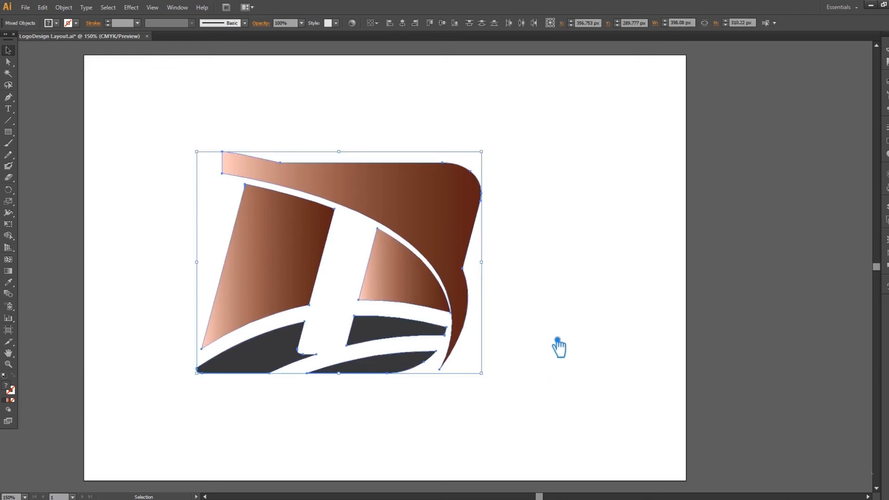